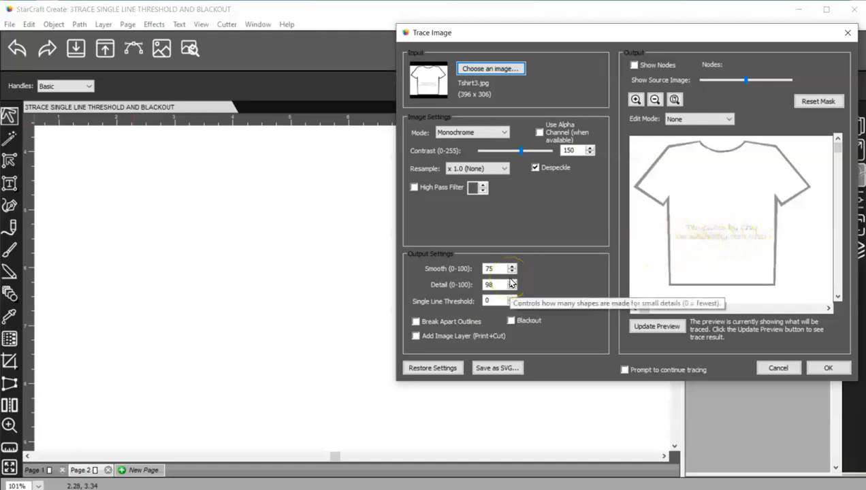
- Hide the source image completely in the output preview and update the trace preview of Tshirt3.jpg
{"action": "left_click", "coordinate": [568, 150]}
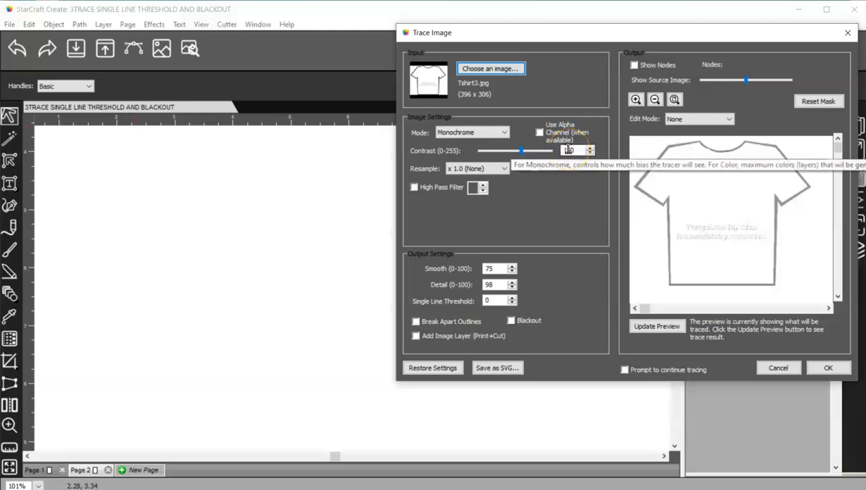
{"action": "left_click", "coordinate": [745, 80]}
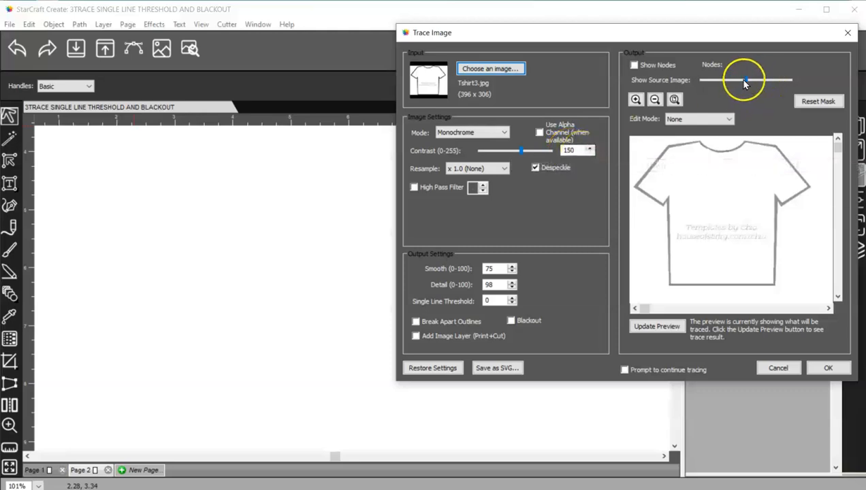
{"action": "left_click_drag", "start_coordinate": [747, 82], "coordinate": [698, 81]}
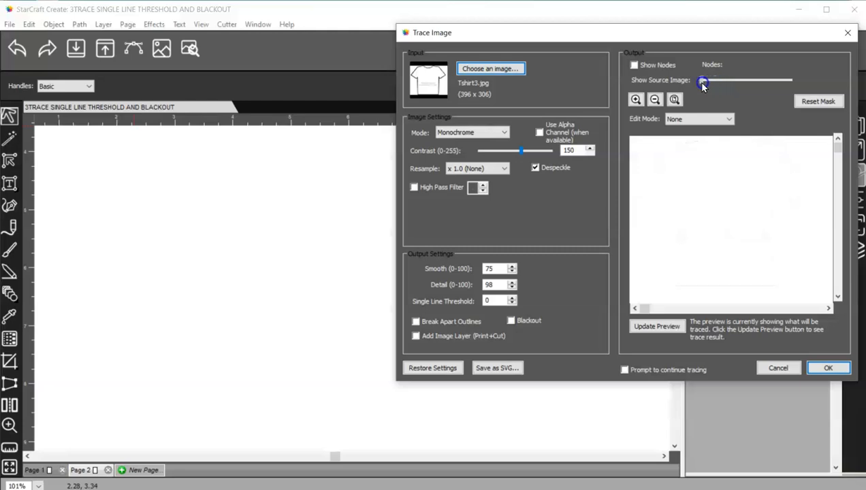
{"action": "left_click", "coordinate": [641, 328]}
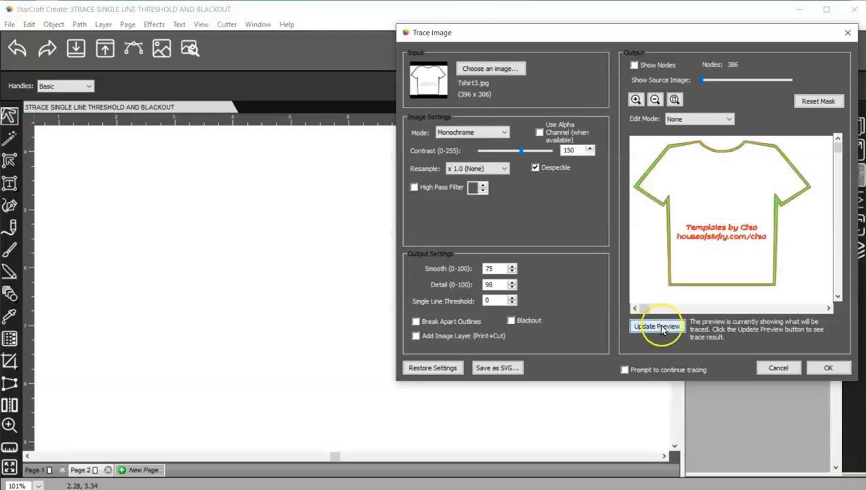
- Preview the shirt trace without Despeckle, and turn Despeckle back on with a refreshed preview
{"action": "left_click", "coordinate": [536, 167]}
{"action": "left_click", "coordinate": [657, 329]}
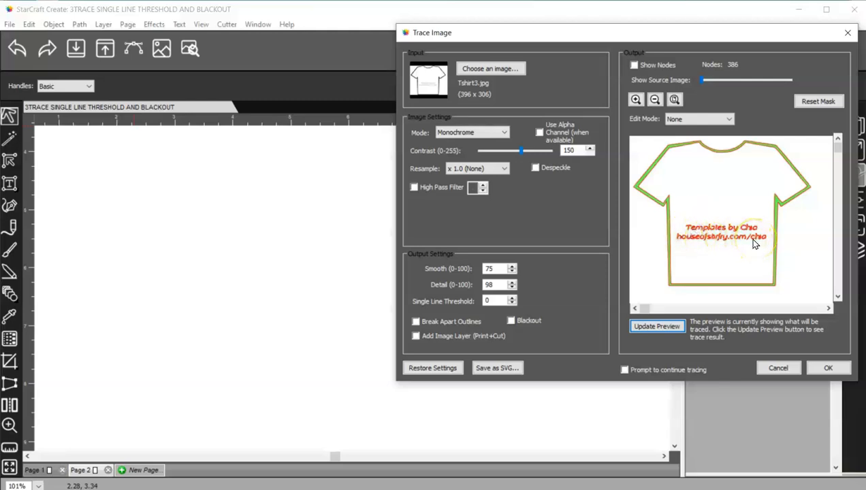
{"action": "left_click", "coordinate": [536, 168]}
{"action": "left_click", "coordinate": [663, 327]}
- Lower the trace's Detail first to 40 and finally to 20, updating the preview after each change
{"action": "double_click", "coordinate": [500, 285]}
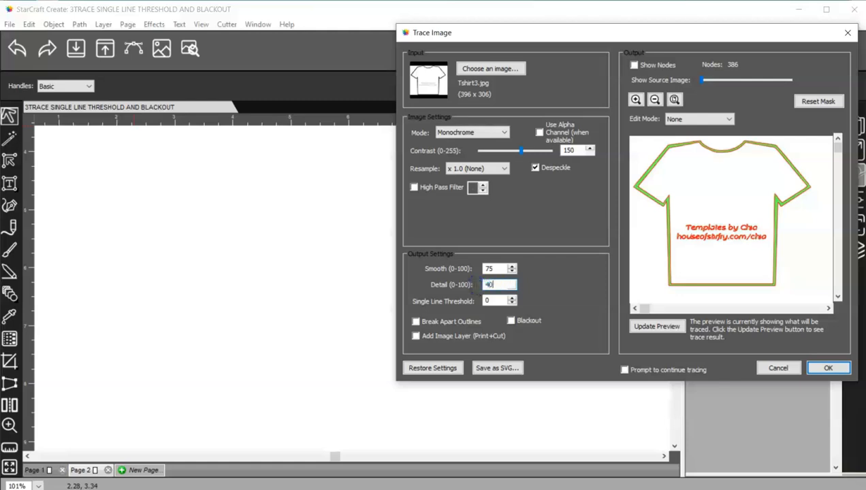
{"action": "left_click", "coordinate": [655, 329]}
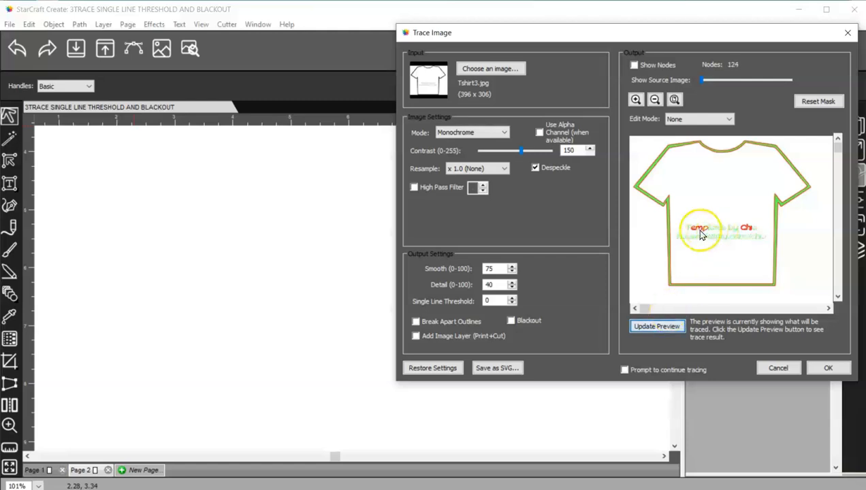
{"action": "left_click_drag", "start_coordinate": [502, 284], "coordinate": [468, 289]}
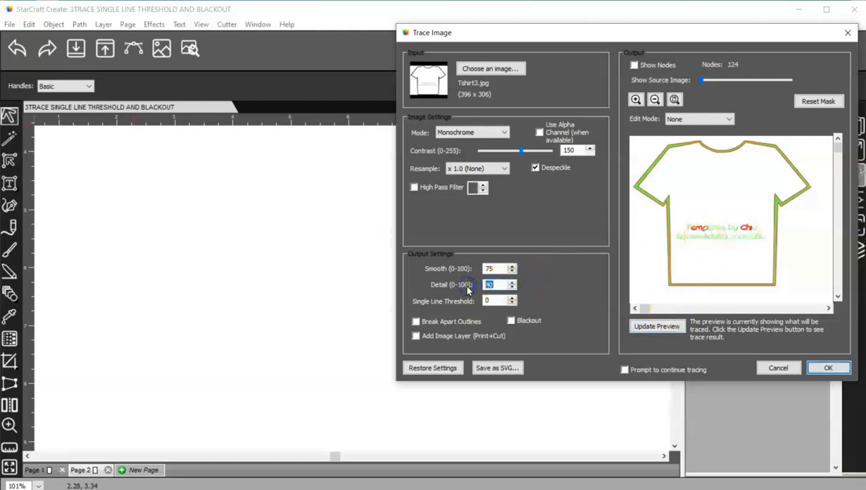
{"action": "left_click", "coordinate": [644, 326]}
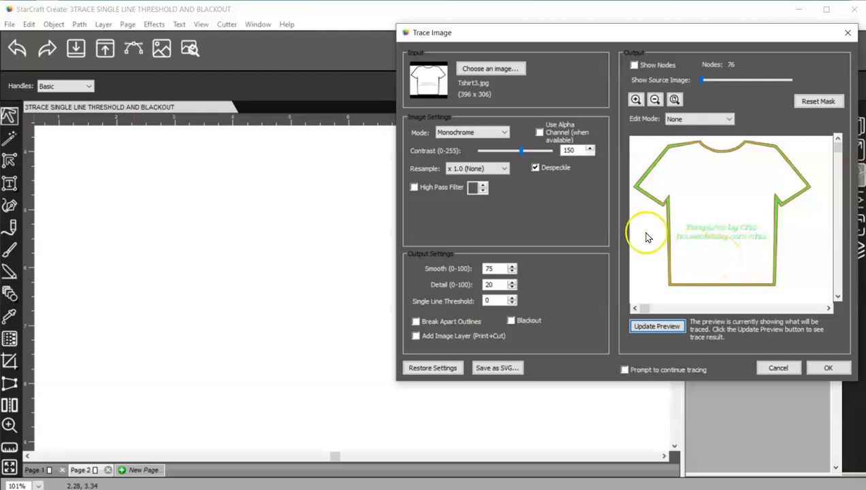
- Turn off Despeckle, update the trace preview and examine the shirt sleeve's outline up close
{"action": "left_click", "coordinate": [535, 168]}
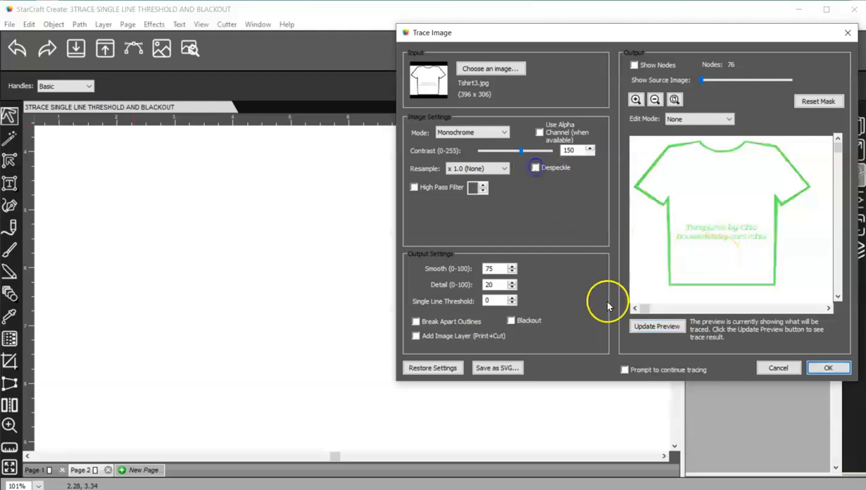
{"action": "left_click", "coordinate": [657, 326]}
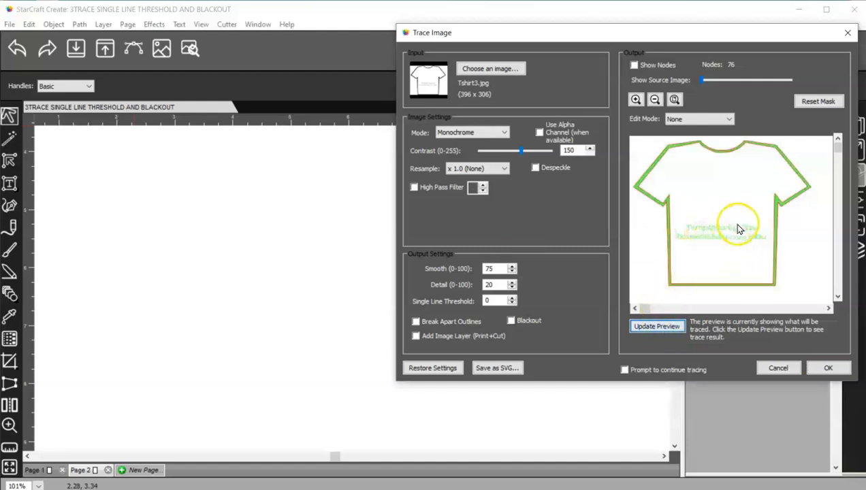
{"action": "left_click", "coordinate": [636, 100]}
{"action": "left_click", "coordinate": [636, 100]}
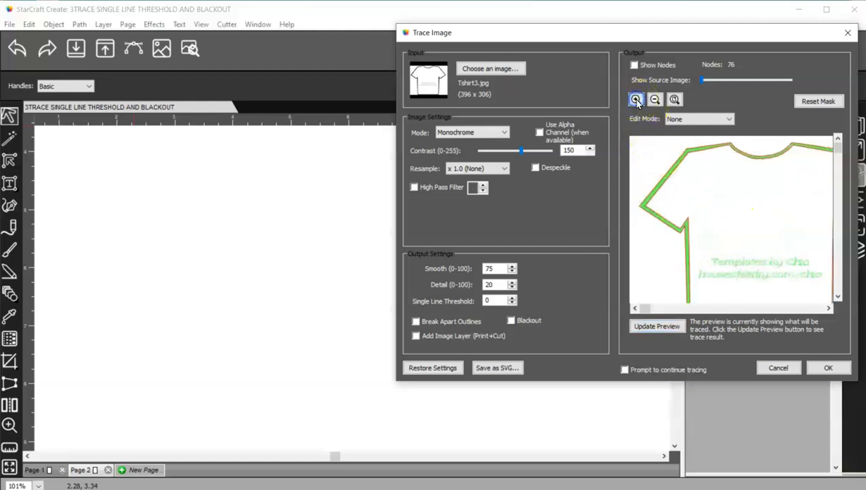
{"action": "left_click", "coordinate": [636, 100]}
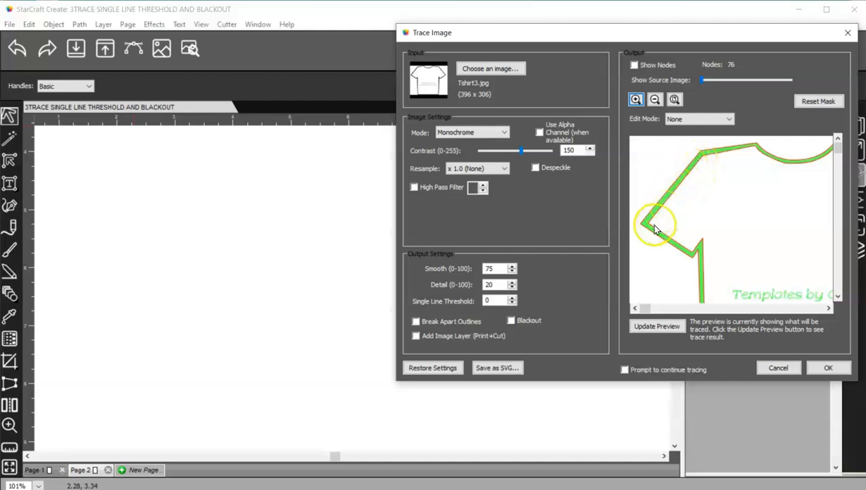
{"action": "left_click", "coordinate": [674, 100]}
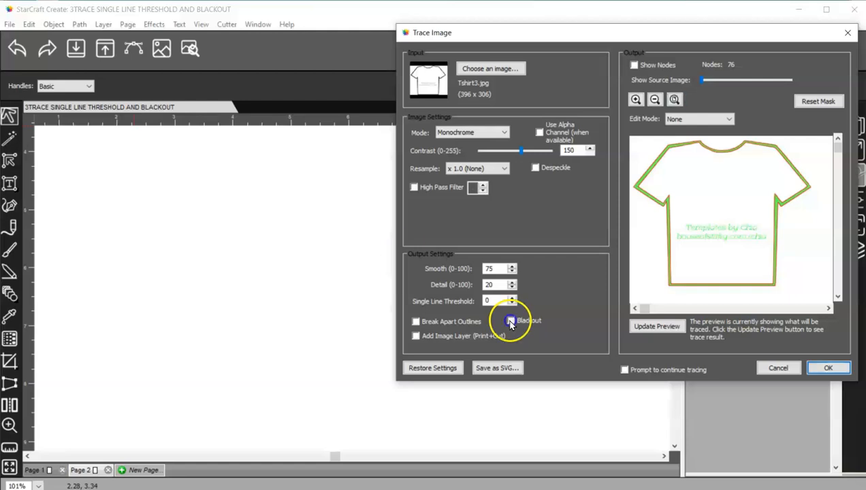
- Enable Blackout for the trace, update the preview and examine the sleeve's outline up close
{"action": "left_click", "coordinate": [644, 325]}
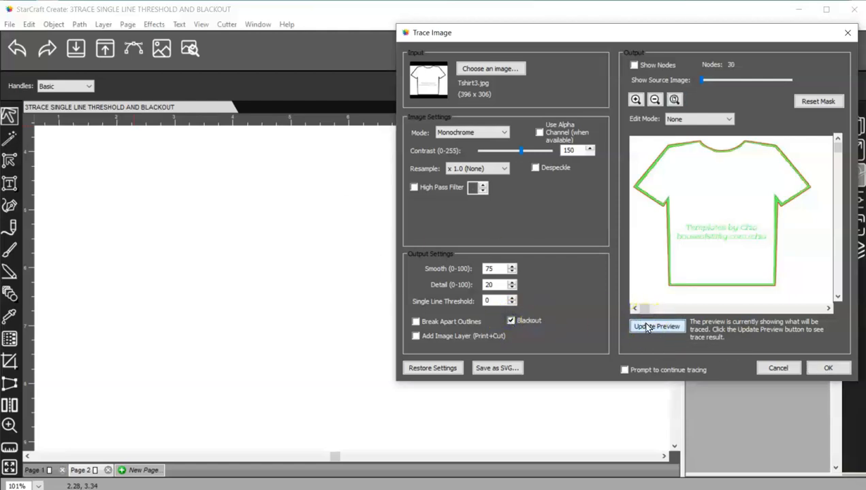
{"action": "left_click", "coordinate": [636, 100]}
{"action": "left_click", "coordinate": [635, 100]}
{"action": "left_click", "coordinate": [635, 100]}
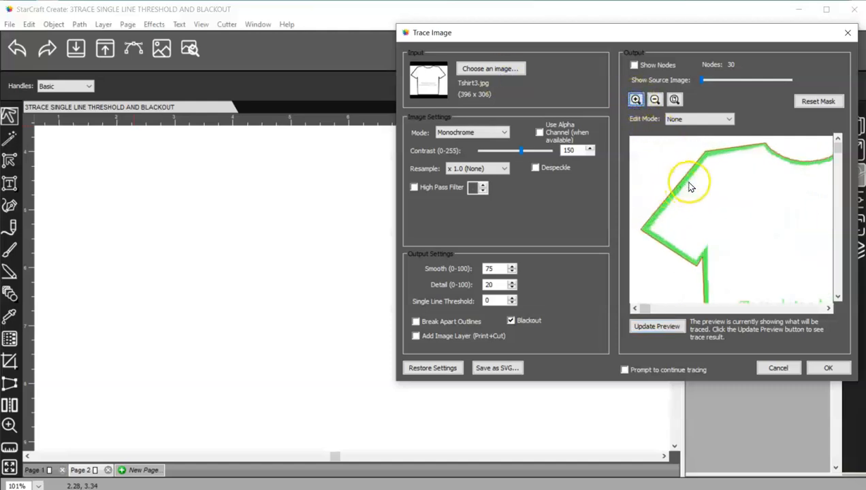
- Apply the blackout trace to the page and move the resulting shirt fully into the visible area
{"action": "left_click", "coordinate": [828, 367]}
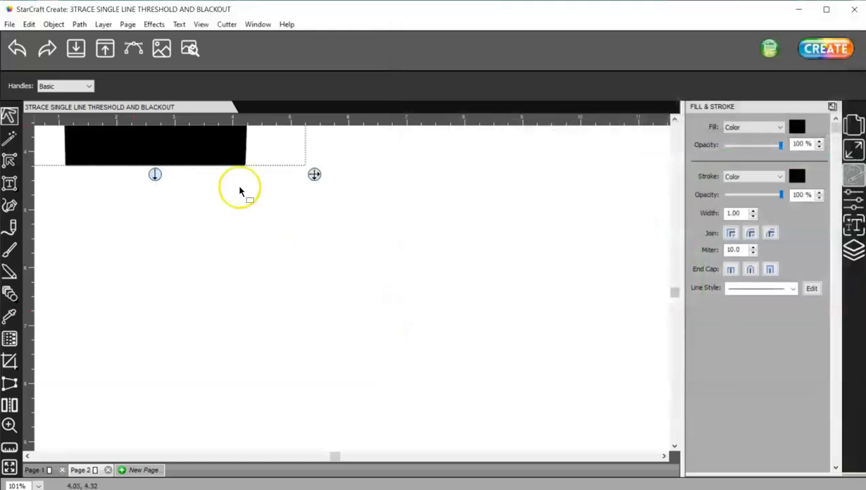
{"action": "mouse_move", "coordinate": [239, 189]}
{"action": "left_mouse_down"}
{"action": "mouse_move", "coordinate": [244, 218]}
{"action": "mouse_move", "coordinate": [347, 384]}
{"action": "mouse_move", "coordinate": [417, 403]}
{"action": "mouse_move", "coordinate": [443, 397]}
{"action": "left_mouse_up"}
- Preview the traced shirt's cut lines, close the preview and delete the shirt from the page
{"action": "left_click", "coordinate": [190, 49]}
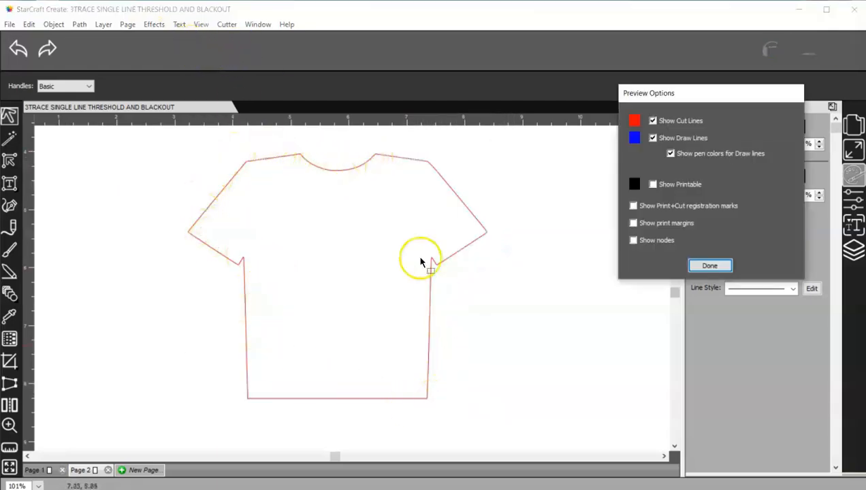
{"action": "left_click", "coordinate": [709, 265]}
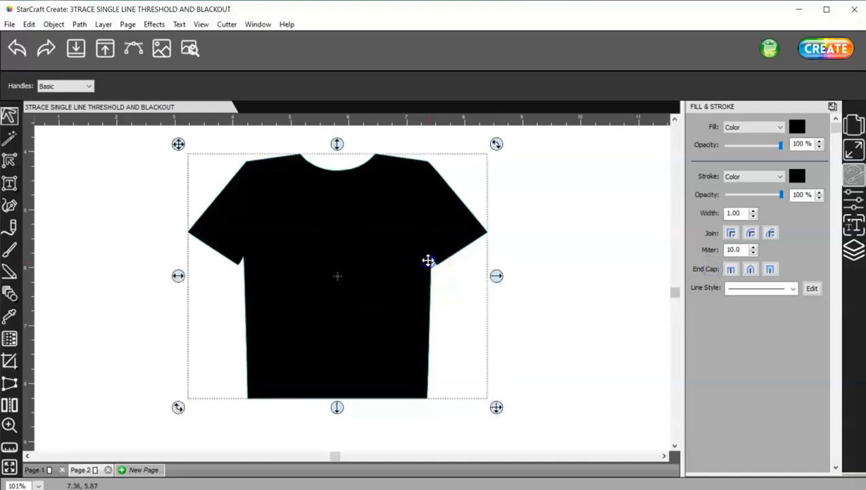
{"action": "key", "text": "Delete"}
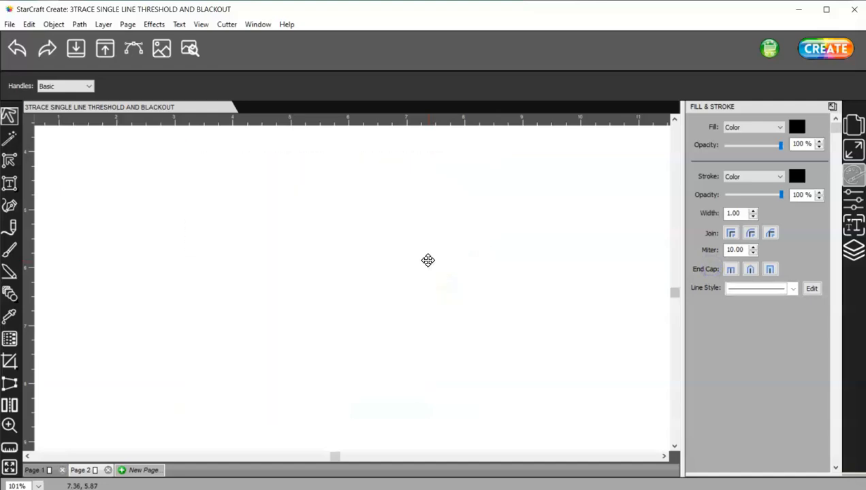
- Start a new image trace and load Tshirt3 with Pocket.jpg from the TRACE IMAGES folder
{"action": "left_click", "coordinate": [135, 48]}
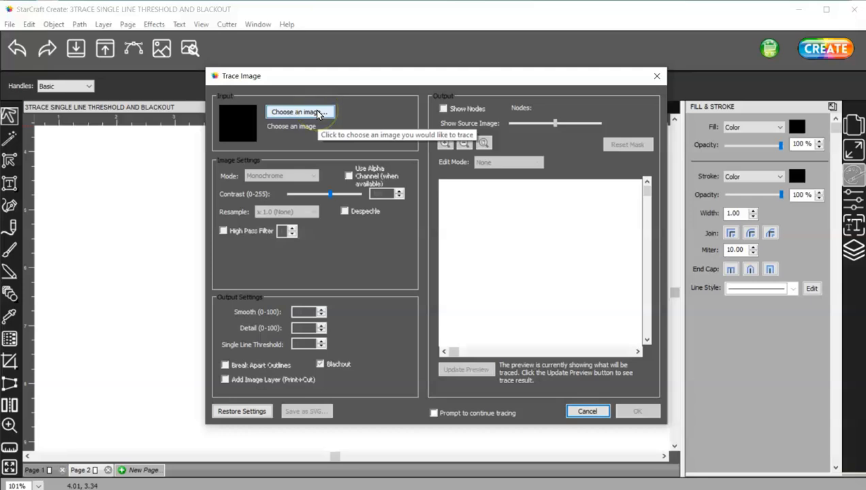
{"action": "left_click", "coordinate": [299, 111]}
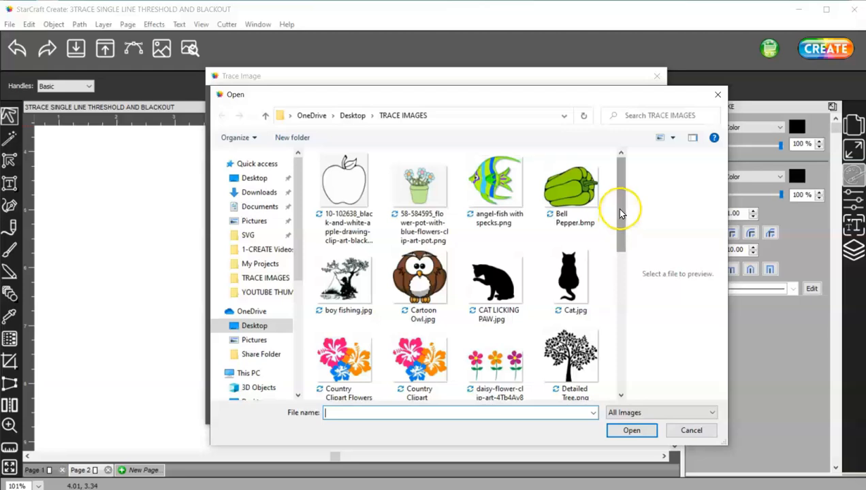
{"action": "scroll", "coordinate": [605, 293], "scroll_direction": "down", "scroll_amount": 5}
{"action": "double_click", "coordinate": [422, 355]}
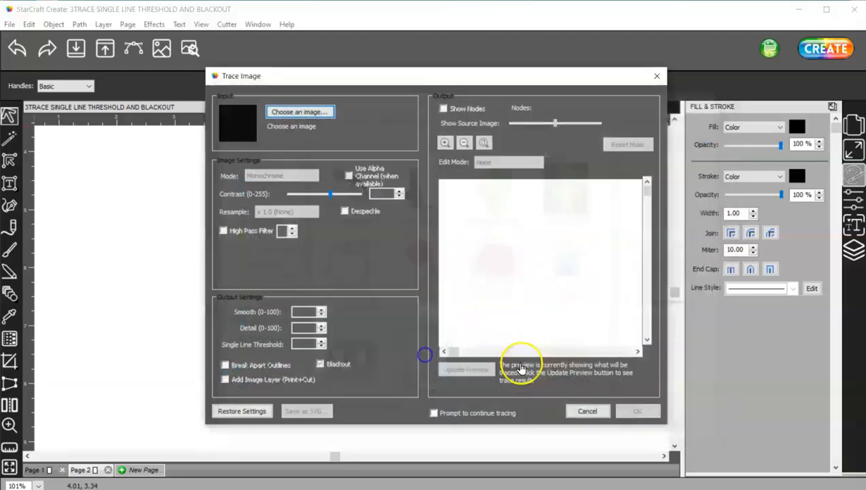
- Hide the source image completely and update the preview of the pocket shirt's trace
{"action": "mouse_move", "coordinate": [506, 78]}
{"action": "left_mouse_down"}
{"action": "mouse_move", "coordinate": [528, 87]}
{"action": "mouse_move", "coordinate": [690, 36]}
{"action": "left_mouse_up"}
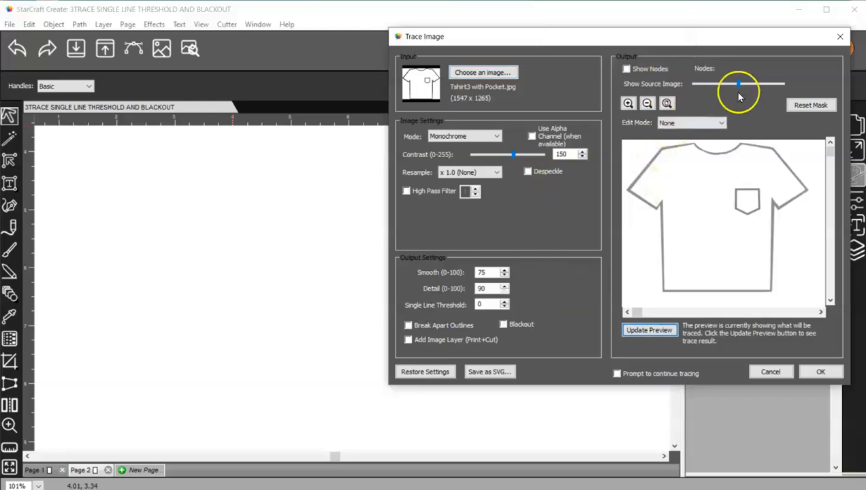
{"action": "left_click_drag", "start_coordinate": [738, 85], "coordinate": [691, 85]}
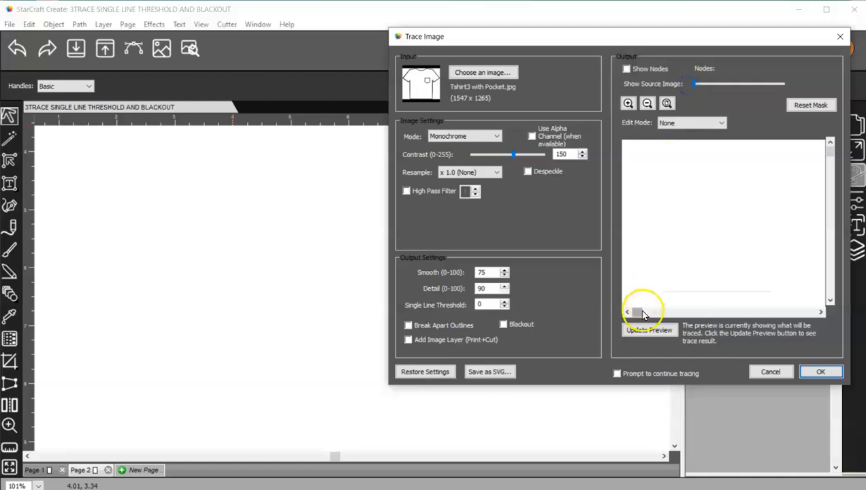
{"action": "left_click", "coordinate": [656, 330]}
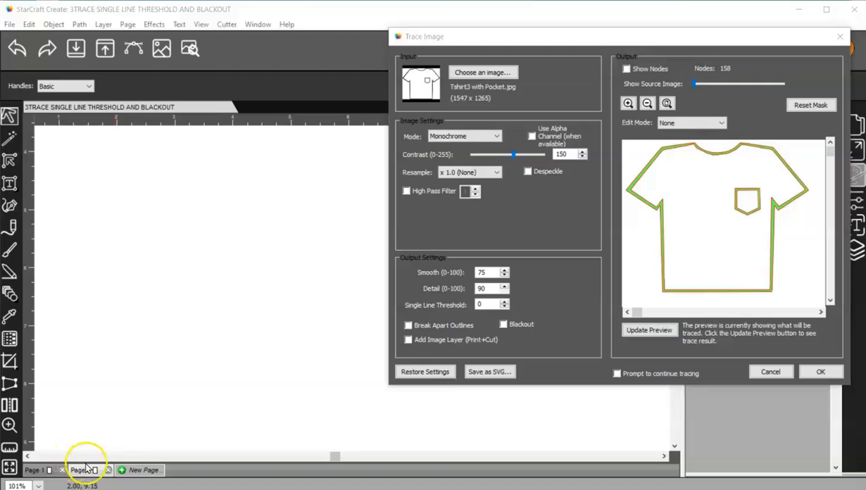
- Try Blackout on the pocket shirt's trace preview and turn the option off again
{"action": "left_click", "coordinate": [503, 325]}
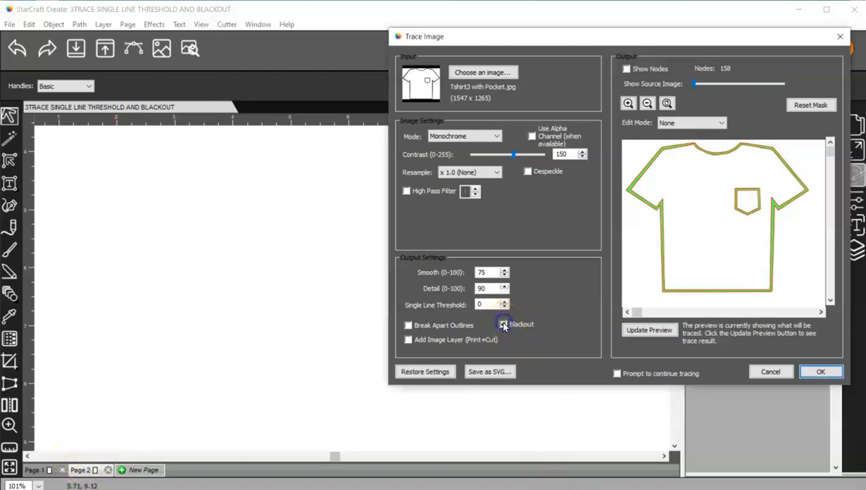
{"action": "left_click", "coordinate": [664, 331]}
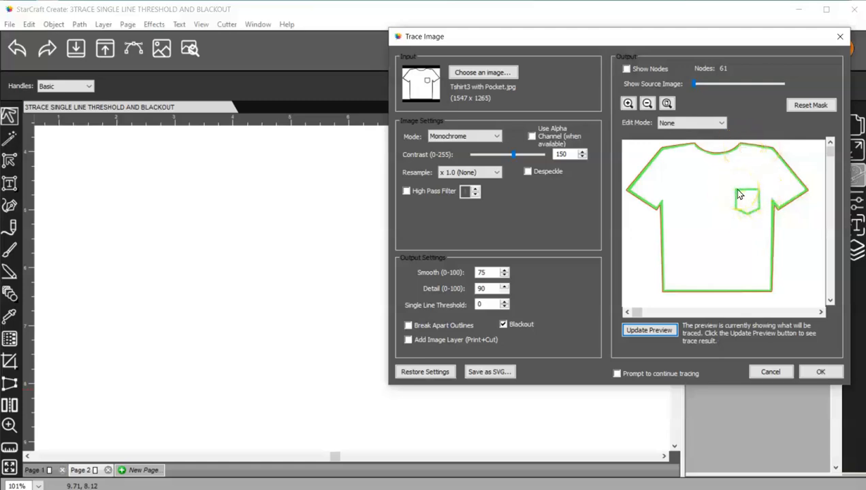
{"action": "left_click", "coordinate": [503, 326]}
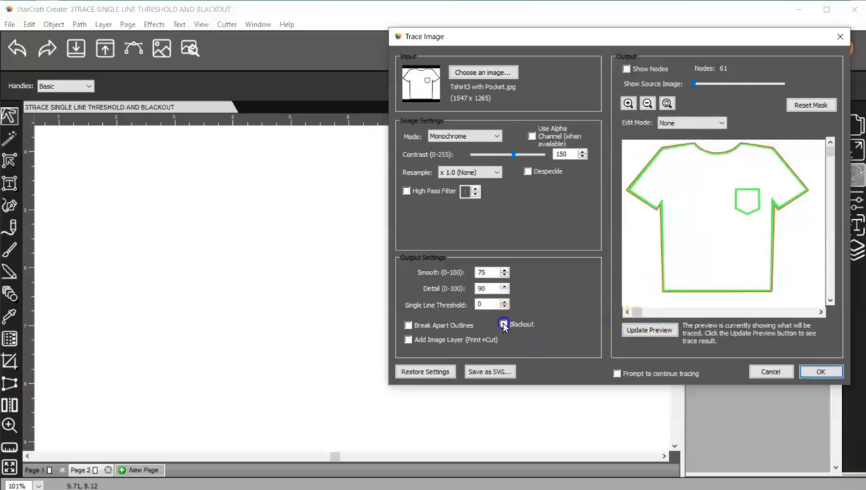
- Try a Single Line Threshold of 10 and raise it to 50, updating the trace preview after each value
{"action": "left_click", "coordinate": [486, 305]}
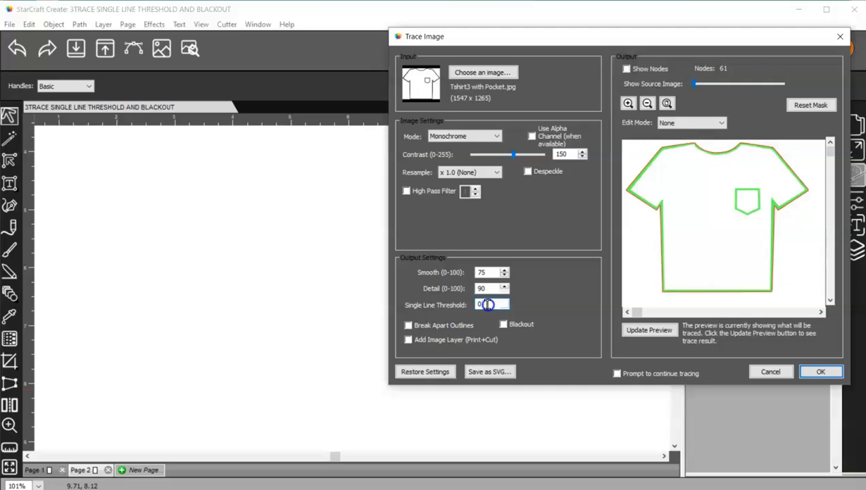
{"action": "type", "text": "10"}
{"action": "left_click", "coordinate": [665, 330]}
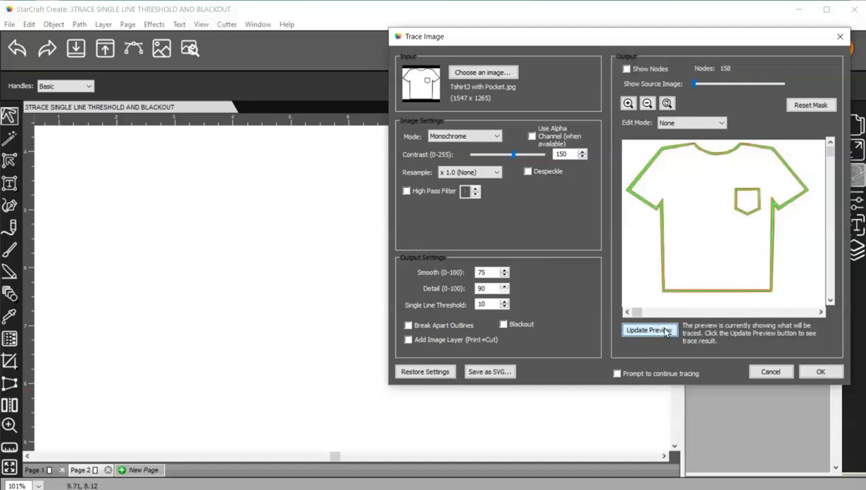
{"action": "left_click", "coordinate": [490, 304]}
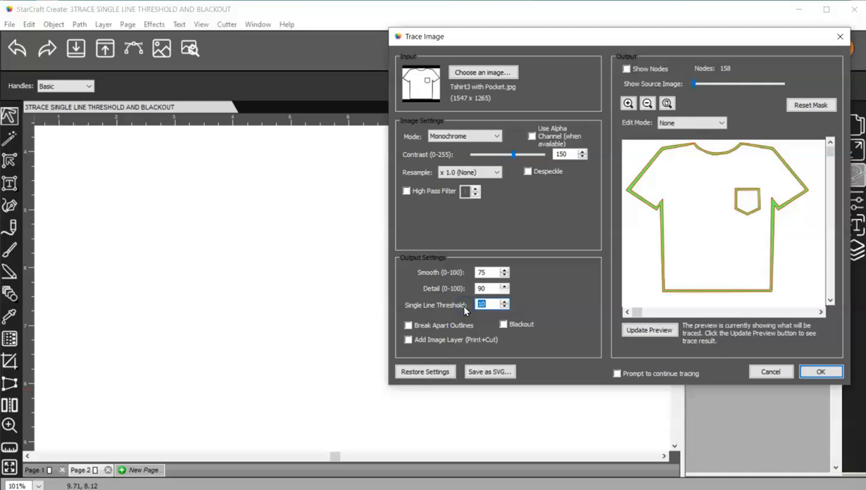
{"action": "left_click", "coordinate": [658, 336]}
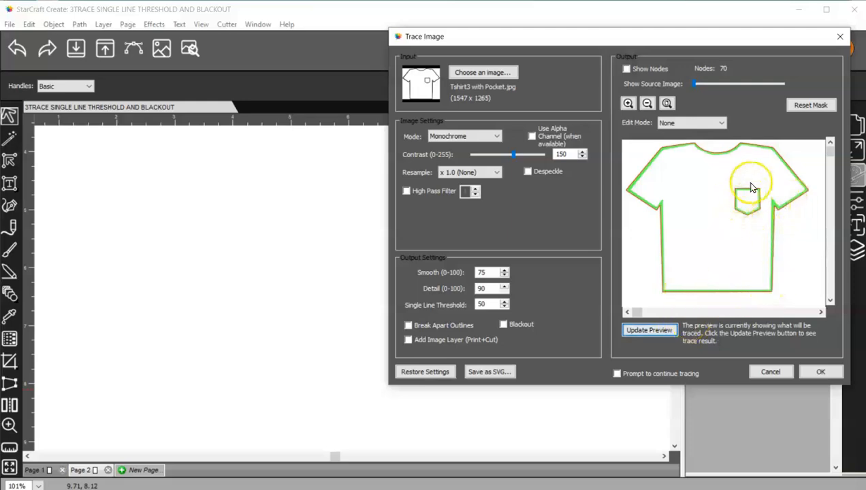
- Apply the pocket shirt's trace to the page, move it into view and preview its cut lines
{"action": "left_click", "coordinate": [823, 371]}
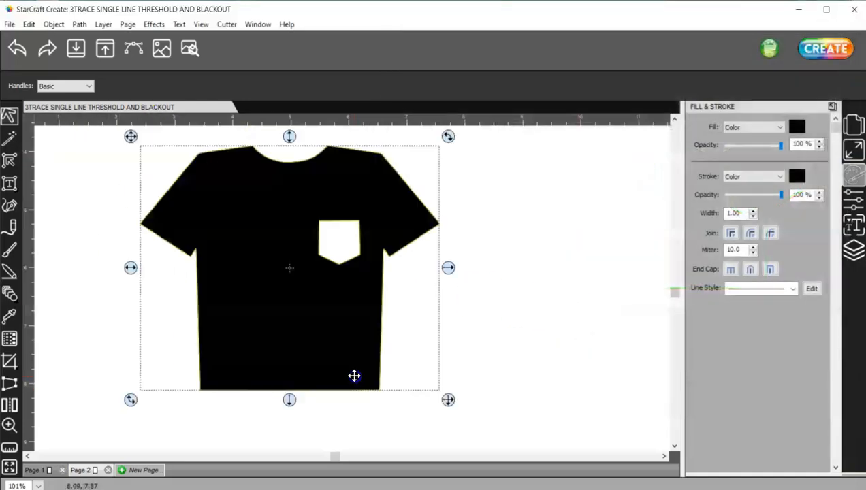
{"action": "left_click", "coordinate": [191, 48]}
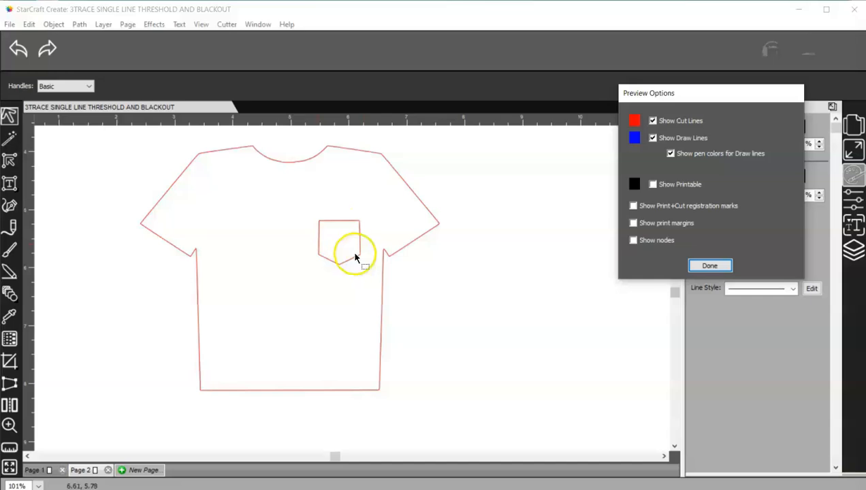
- Close the cut line preview and delete the pocket shirt's trace
{"action": "left_click", "coordinate": [726, 267]}
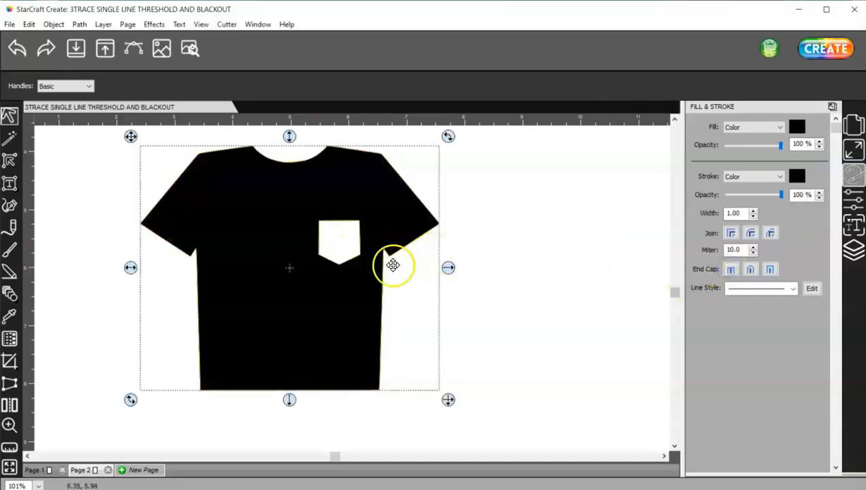
{"action": "key", "text": "Delete"}
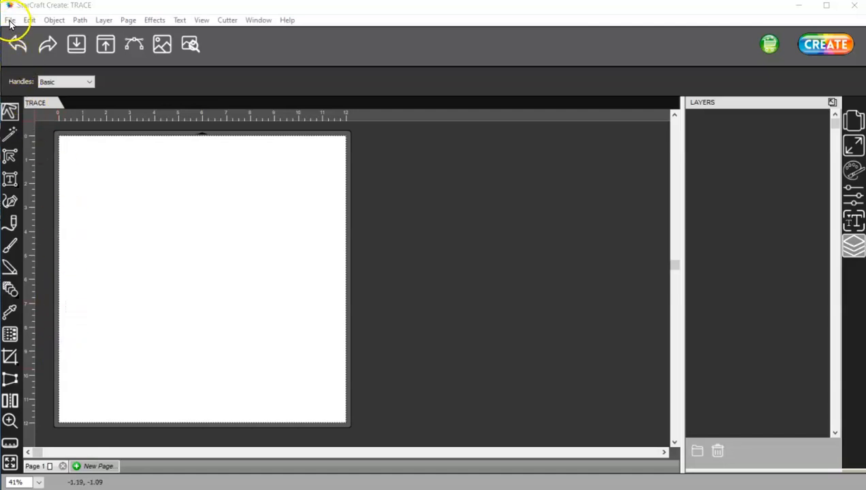
- Place the black-and-white apple image on the page and move it closer to the page's upper-left corner
{"action": "left_click", "coordinate": [11, 20]}
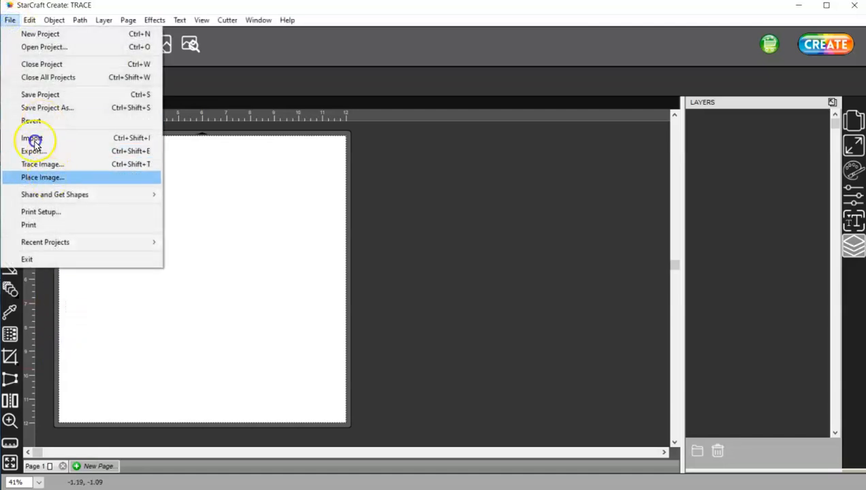
{"action": "left_click", "coordinate": [45, 177]}
{"action": "double_click", "coordinate": [130, 127]}
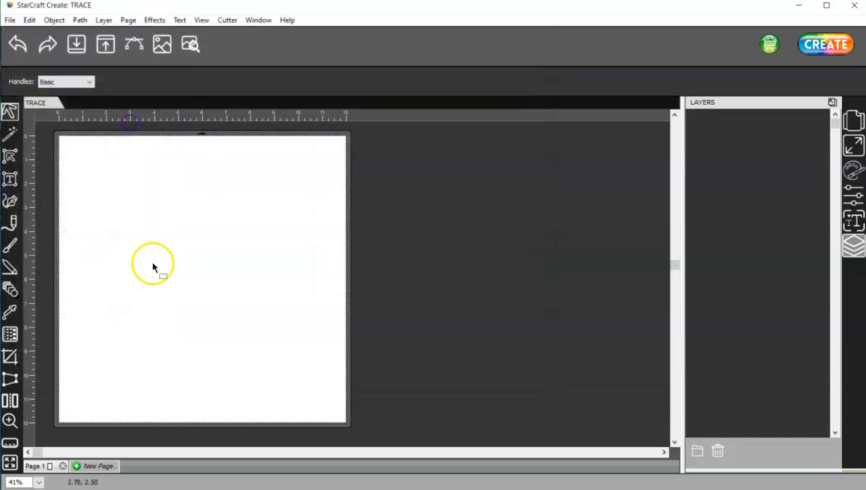
{"action": "left_click_drag", "start_coordinate": [203, 265], "coordinate": [179, 229]}
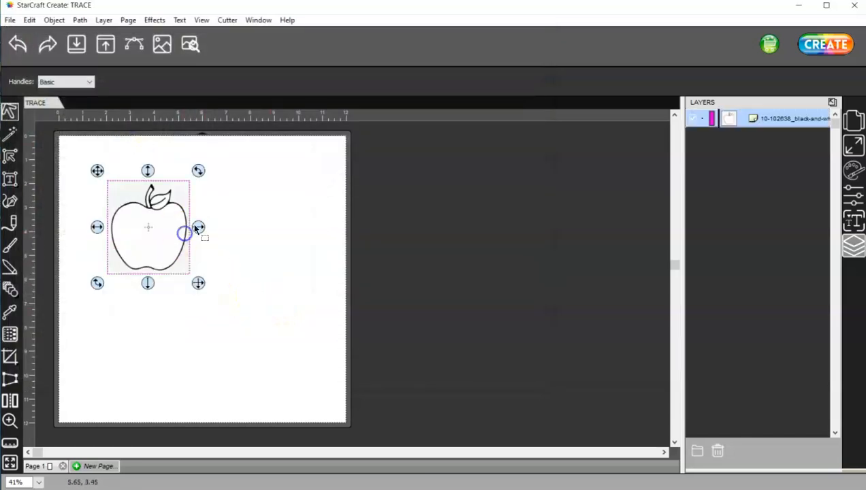
- Start tracing the apple image, update the preview and inspect the outlines around the stem and leaf up close
{"action": "left_click", "coordinate": [135, 43]}
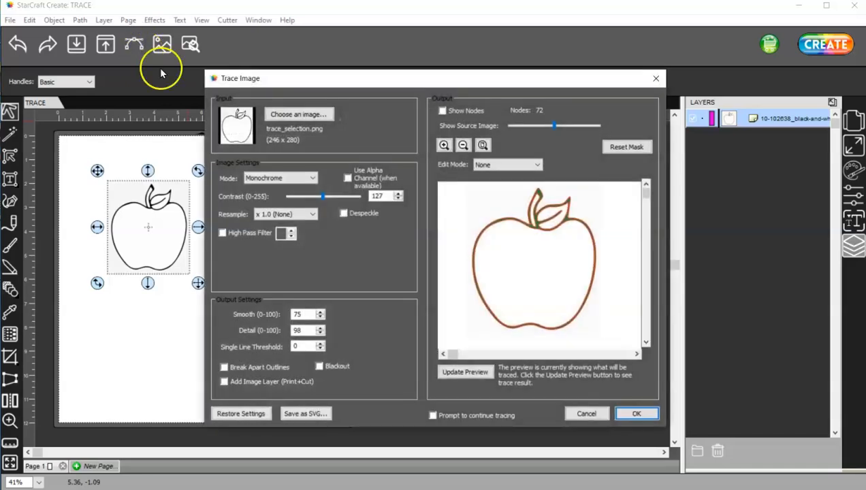
{"action": "left_click", "coordinate": [477, 374]}
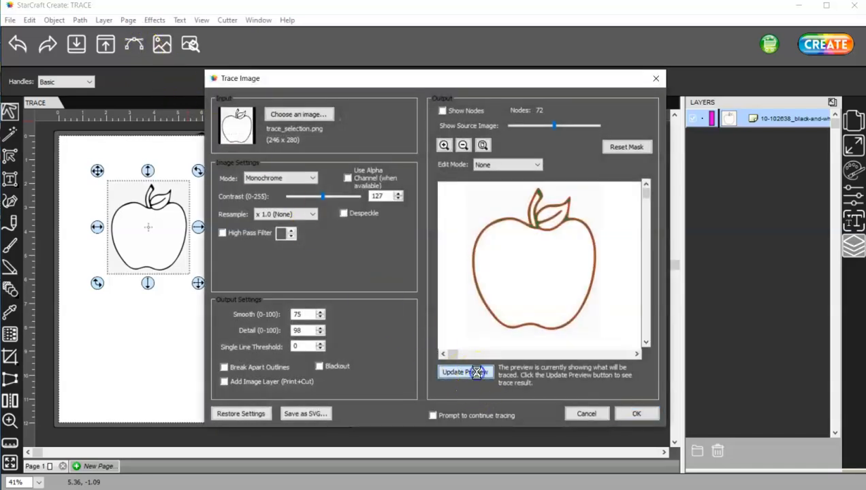
{"action": "left_click", "coordinate": [444, 146]}
{"action": "left_click", "coordinate": [443, 145]}
{"action": "left_click", "coordinate": [443, 146]}
{"action": "left_click", "coordinate": [442, 147]}
{"action": "left_click", "coordinate": [441, 147]}
{"action": "left_click", "coordinate": [442, 147]}
{"action": "left_click", "coordinate": [441, 147]}
{"action": "left_click", "coordinate": [442, 147]}
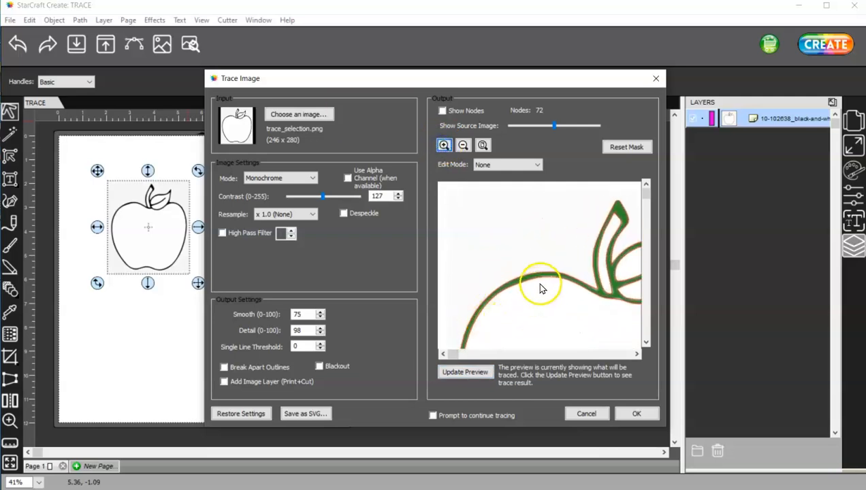
{"action": "left_click_drag", "start_coordinate": [644, 192], "coordinate": [640, 206]}
{"action": "left_click_drag", "start_coordinate": [444, 354], "coordinate": [558, 353]}
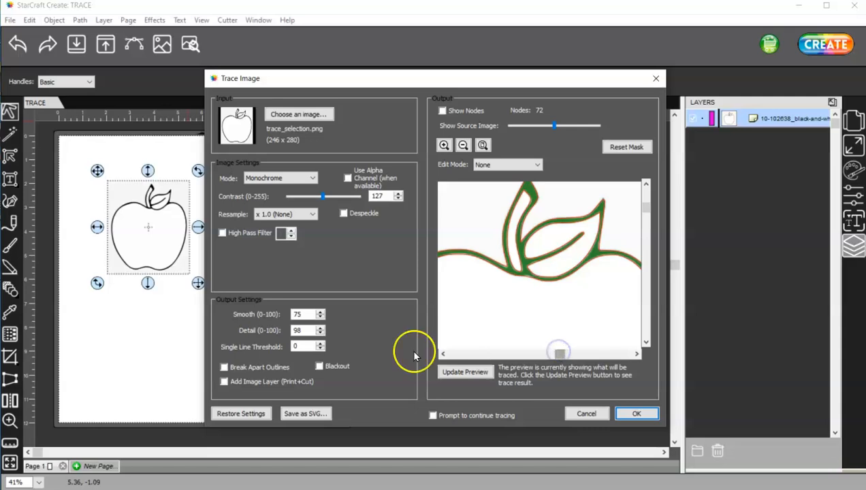
- Try Blackout on the apple's trace preview and look through the available edit modes
{"action": "left_click", "coordinate": [456, 371]}
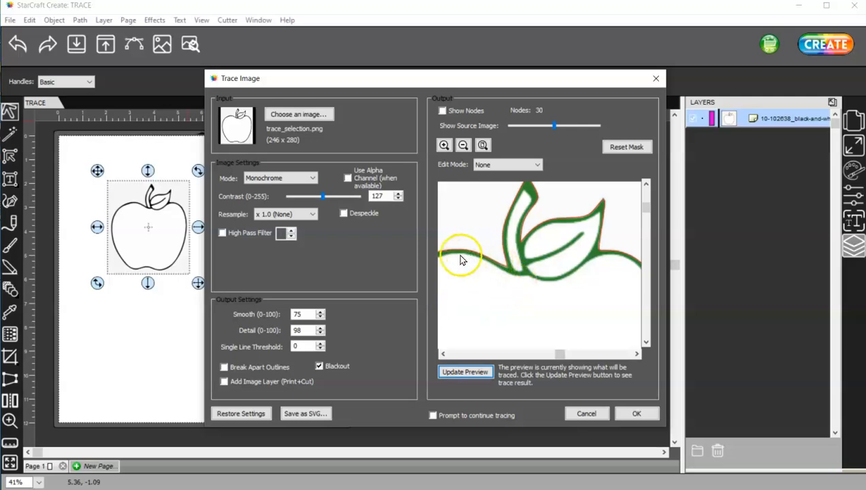
{"action": "left_click", "coordinate": [519, 167]}
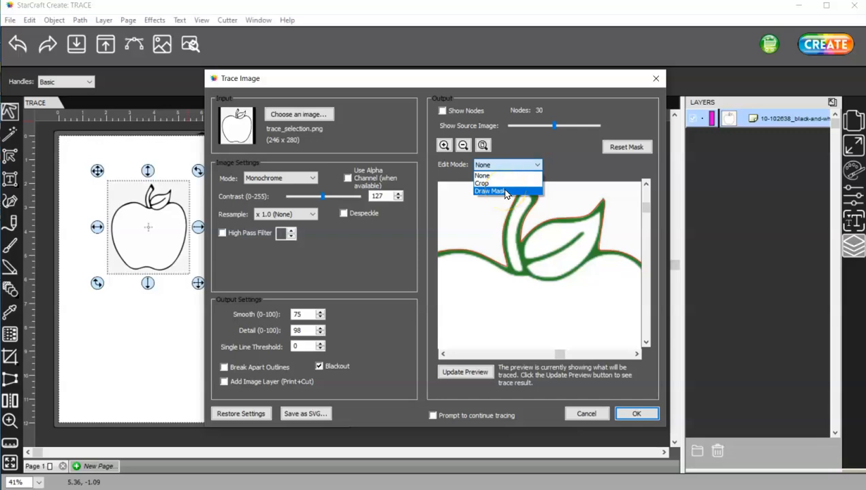
{"action": "left_click", "coordinate": [394, 323]}
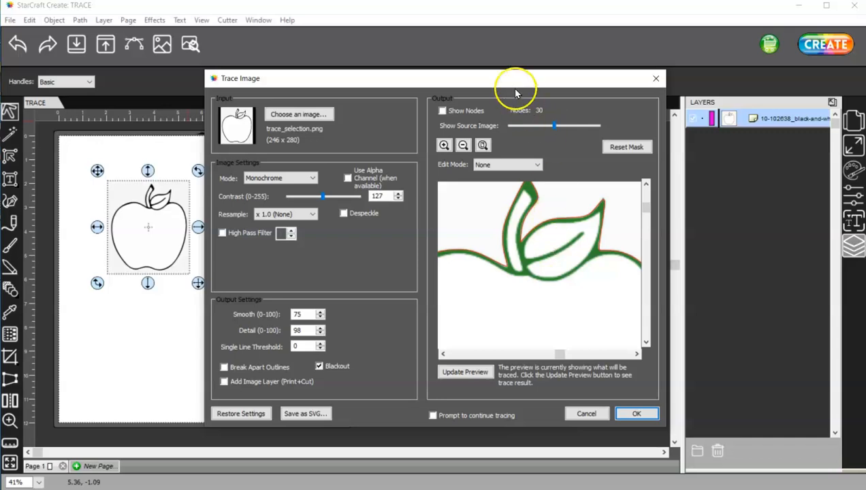
- Trace the apple with Blackout turned off and move the source image aside, next to the trace
{"action": "mouse_move", "coordinate": [495, 79]}
{"action": "left_mouse_down"}
{"action": "mouse_move", "coordinate": [695, 31]}
{"action": "mouse_move", "coordinate": [685, 37]}
{"action": "left_mouse_up"}
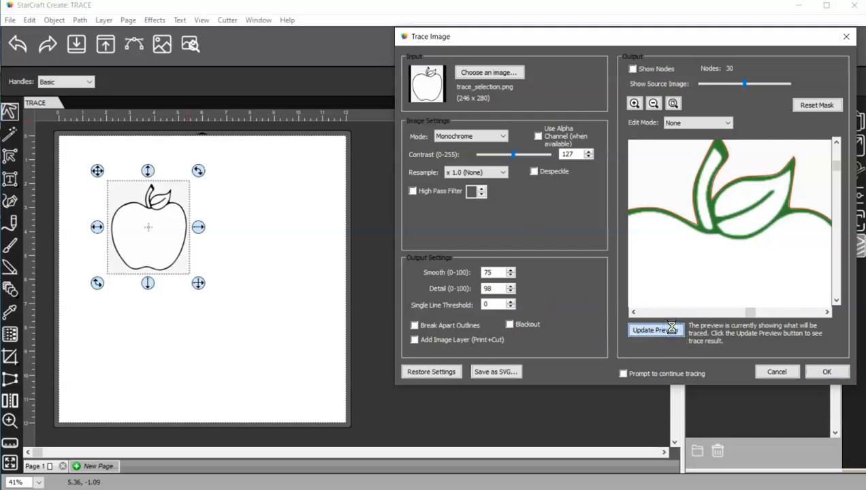
{"action": "left_click", "coordinate": [820, 376]}
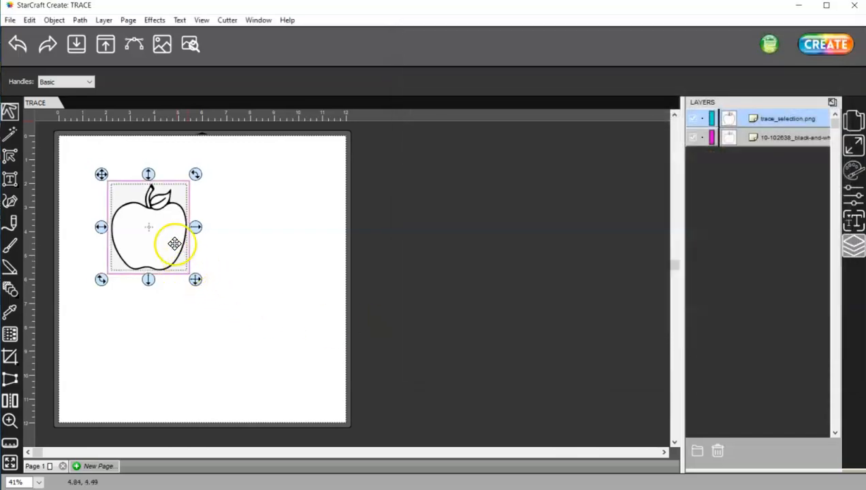
{"action": "left_click_drag", "start_coordinate": [175, 244], "coordinate": [270, 234]}
{"action": "left_click", "coordinate": [170, 239]}
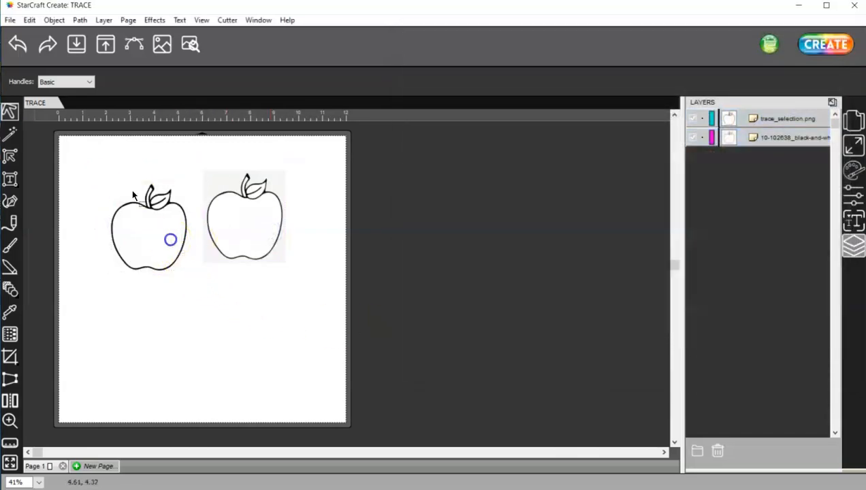
- Preview the traced apple's cut lines up close and close the preview
{"action": "left_click", "coordinate": [9, 421]}
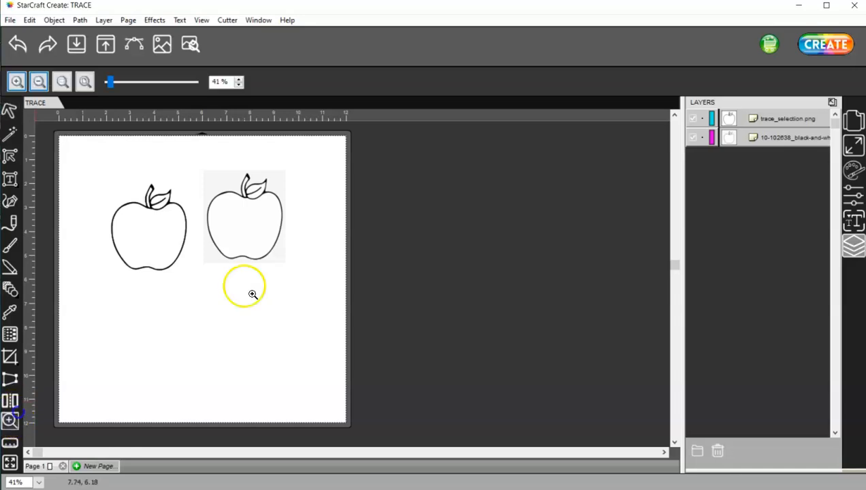
{"action": "left_click_drag", "start_coordinate": [196, 280], "coordinate": [109, 167]}
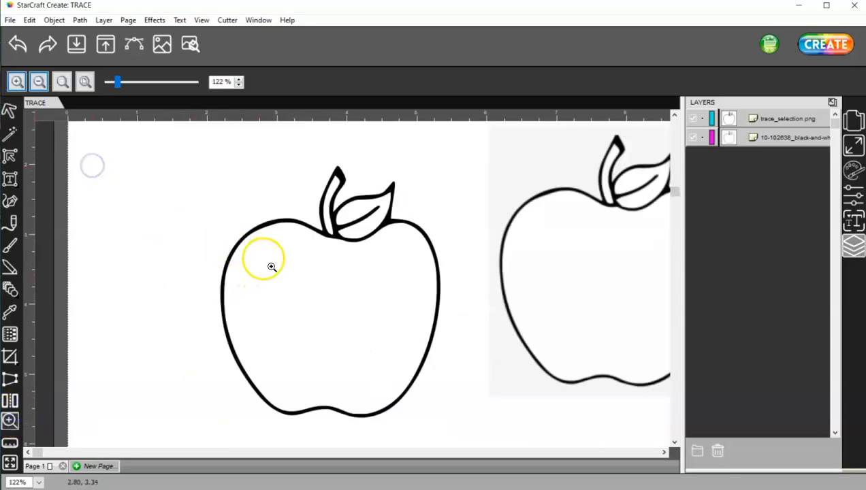
{"action": "left_click", "coordinate": [189, 44]}
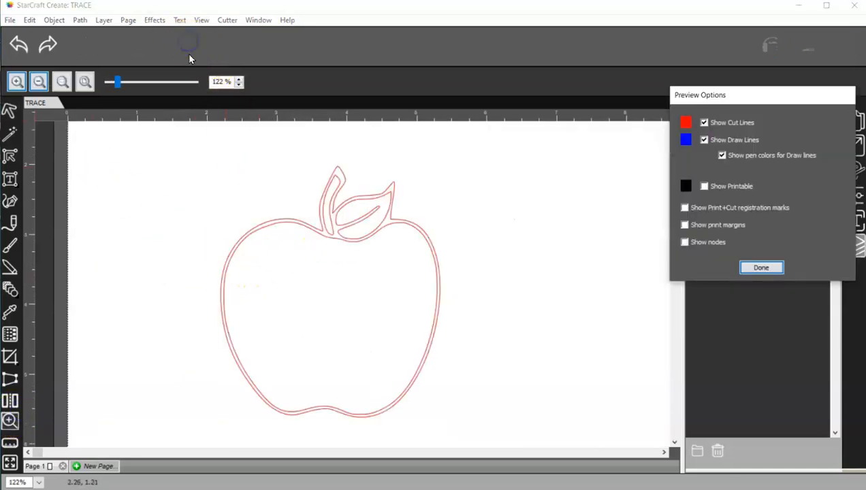
{"action": "left_click", "coordinate": [756, 269]}
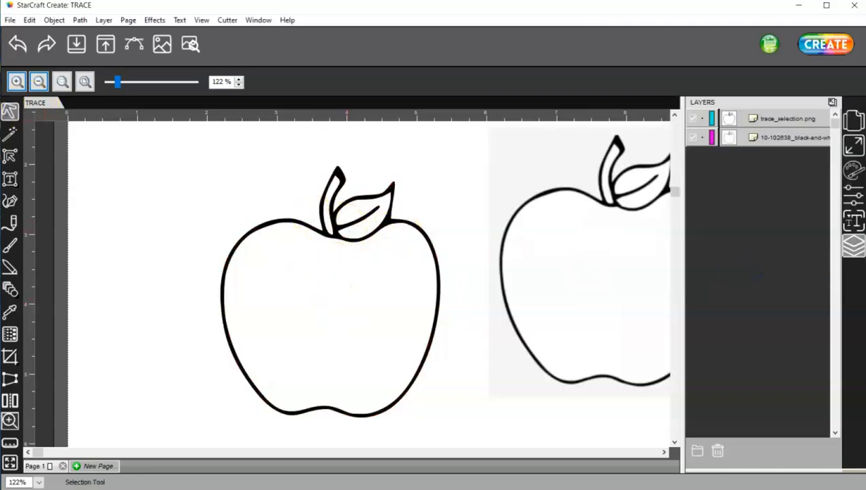
- Break apart the apple trace into separate shapes
{"action": "left_click", "coordinate": [10, 110]}
{"action": "left_click", "coordinate": [333, 227]}
{"action": "right_click", "coordinate": [333, 227]}
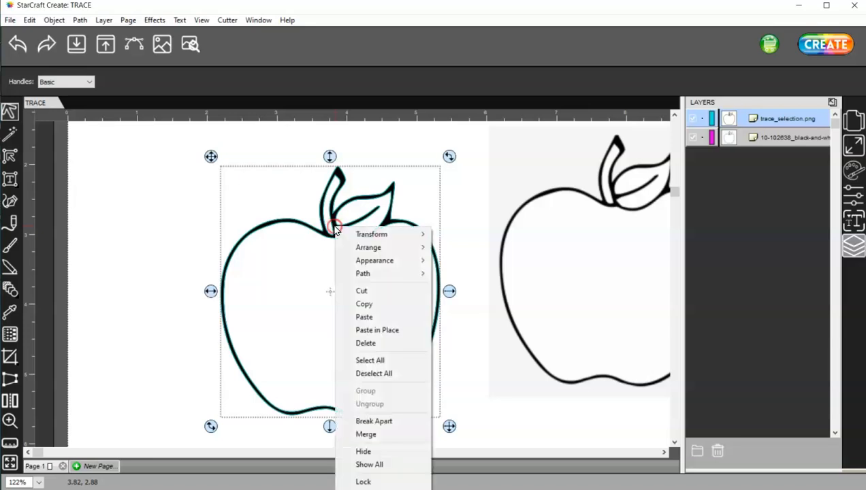
{"action": "left_click", "coordinate": [378, 418]}
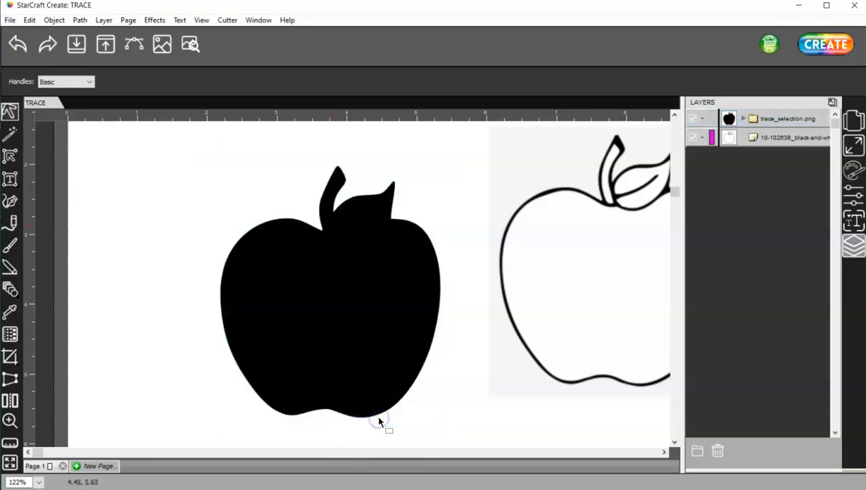
- Preview the broken-apart cut lines, move the inner apple shape over the source image and preview the cut lines again
{"action": "left_click", "coordinate": [189, 44]}
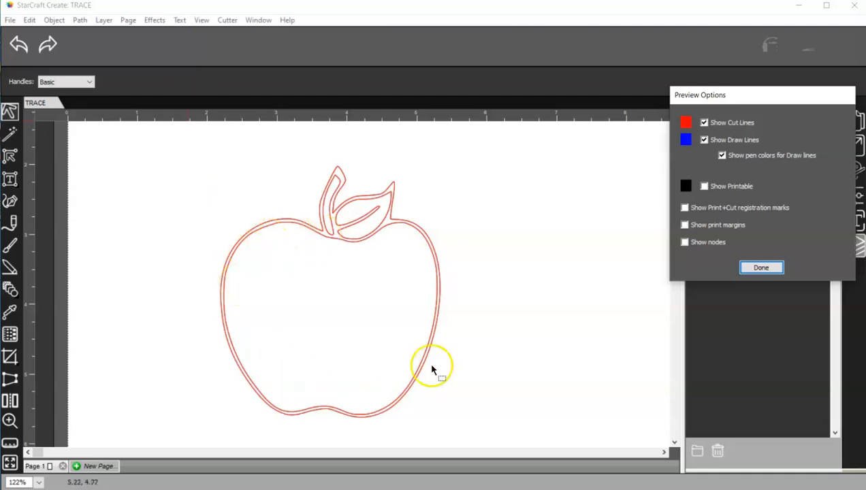
{"action": "left_click", "coordinate": [761, 267]}
{"action": "mouse_move", "coordinate": [334, 287]}
{"action": "left_mouse_down"}
{"action": "mouse_move", "coordinate": [477, 296]}
{"action": "mouse_move", "coordinate": [638, 267]}
{"action": "left_mouse_up"}
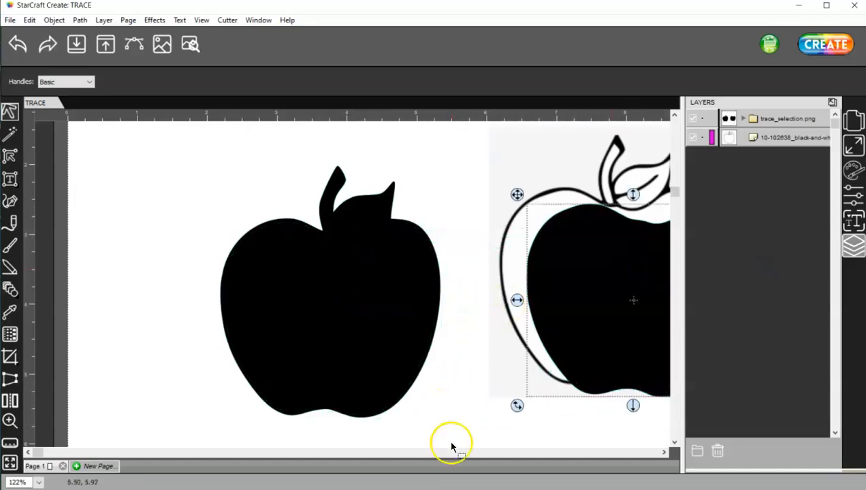
{"action": "left_click", "coordinate": [190, 43]}
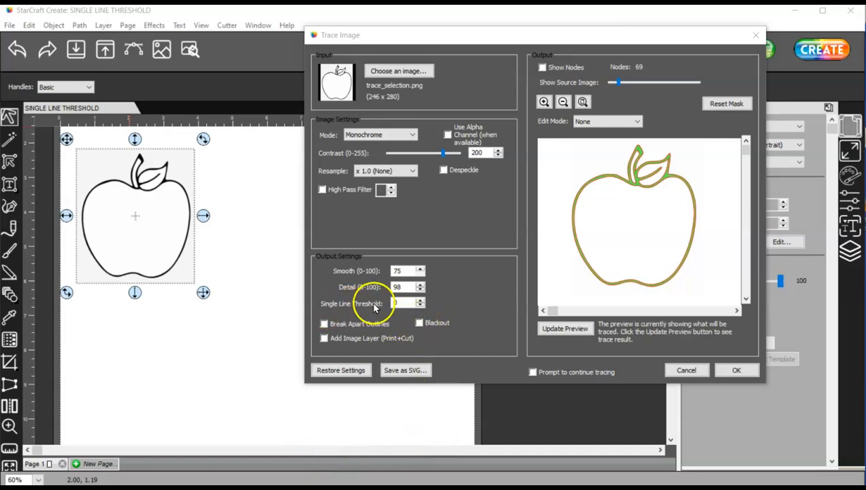
- Try a Single Line Threshold of 20 for the apple and update the preview, focusing on the stem and leaf
{"action": "left_click", "coordinate": [543, 102]}
{"action": "left_click", "coordinate": [543, 102]}
{"action": "left_click", "coordinate": [543, 102]}
{"action": "left_click", "coordinate": [544, 102]}
{"action": "left_click", "coordinate": [543, 102]}
{"action": "left_click_drag", "start_coordinate": [555, 313], "coordinate": [644, 312]}
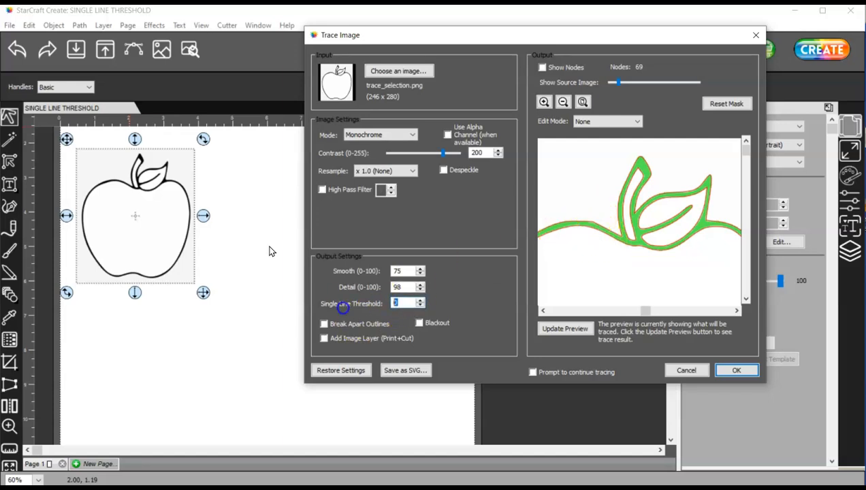
{"action": "type", "text": "20"}
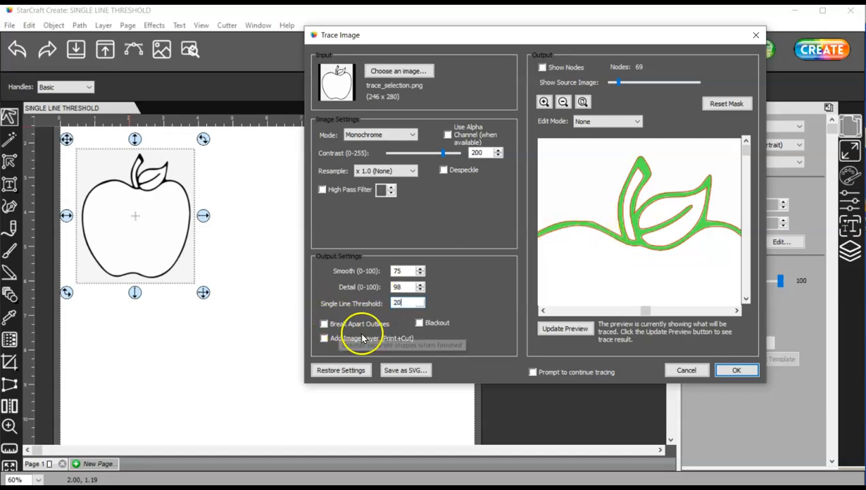
{"action": "left_click", "coordinate": [565, 329]}
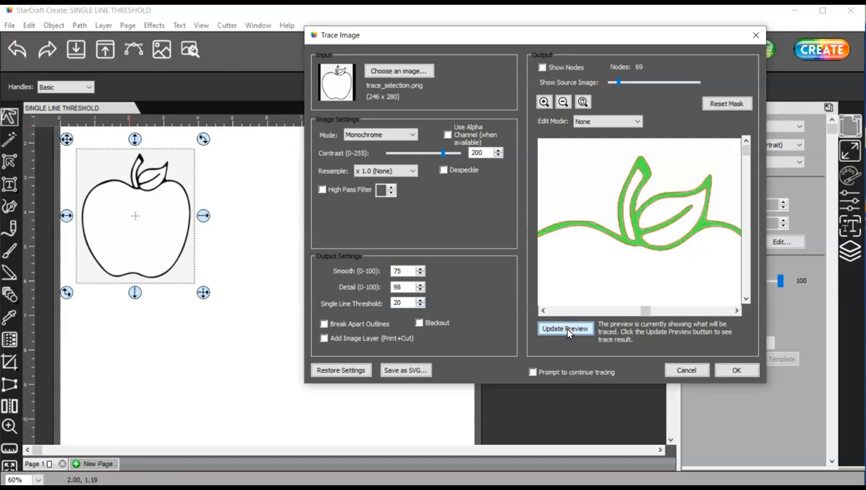
- Raise the Single Line Threshold to 50 and 75, updating the apple's trace preview after each value
{"action": "double_click", "coordinate": [405, 303]}
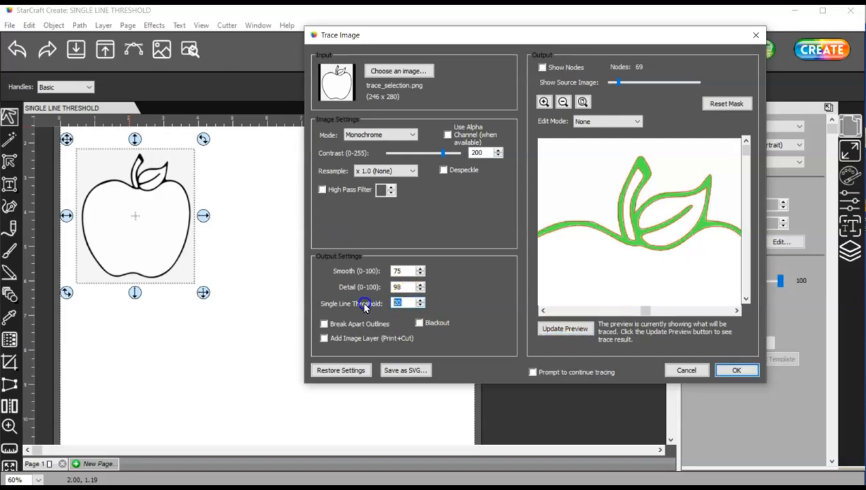
{"action": "left_click", "coordinate": [553, 330]}
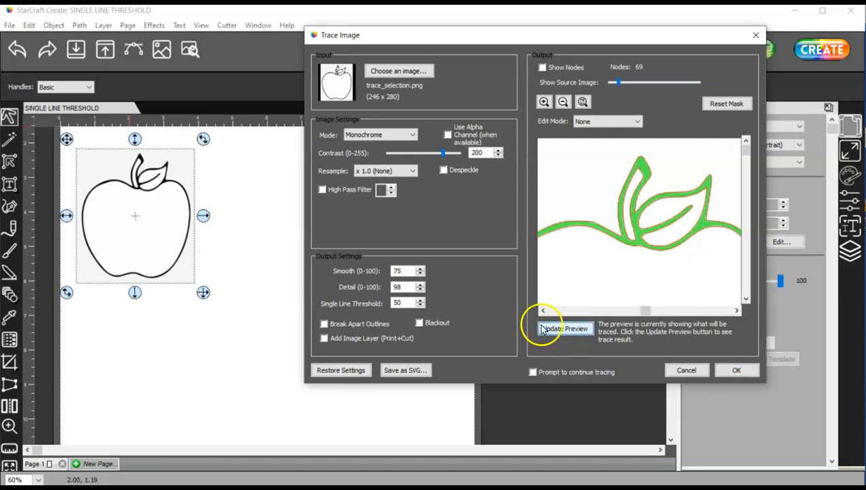
{"action": "double_click", "coordinate": [398, 303]}
{"action": "type", "text": "75"}
{"action": "left_click", "coordinate": [552, 329]}
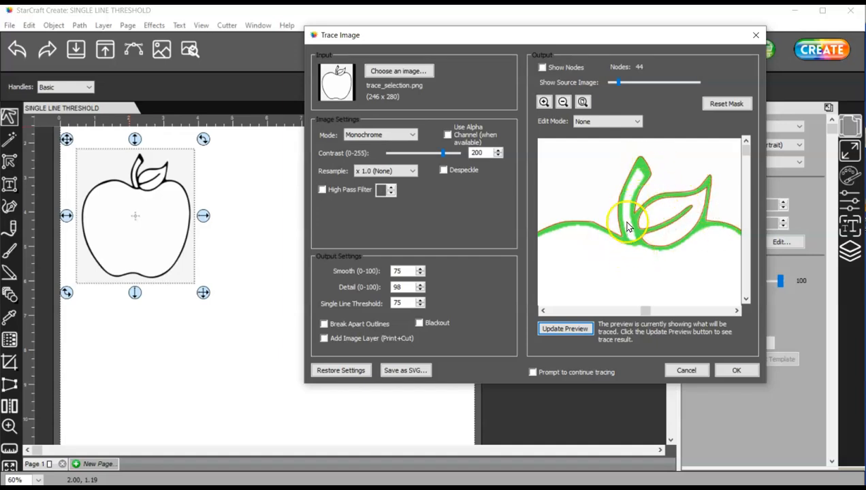
- Try Single Line Threshold values of 65 and 60 for the apple, updating the trace preview after each value
{"action": "left_click", "coordinate": [401, 303]}
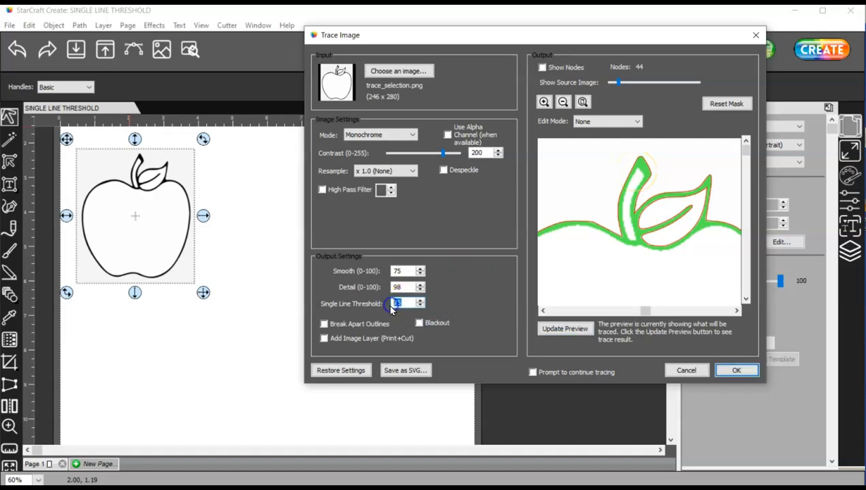
{"action": "type", "text": "65"}
{"action": "left_click", "coordinate": [565, 329]}
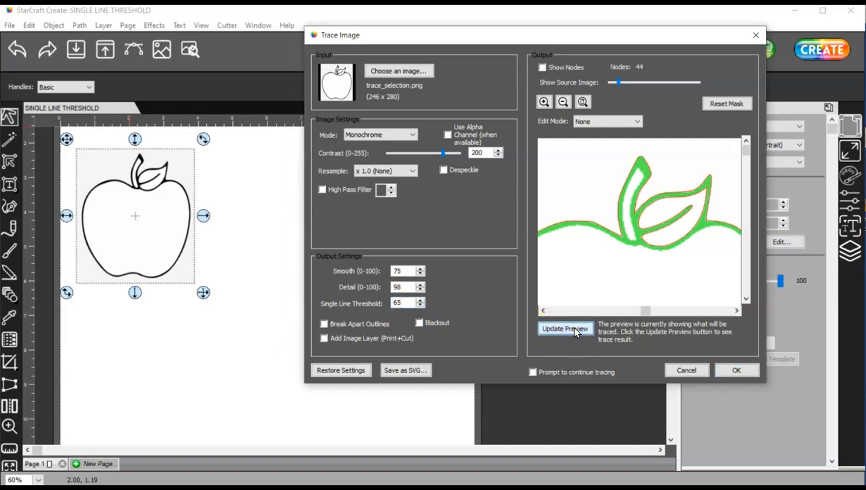
{"action": "left_click_drag", "start_coordinate": [407, 304], "coordinate": [381, 304]}
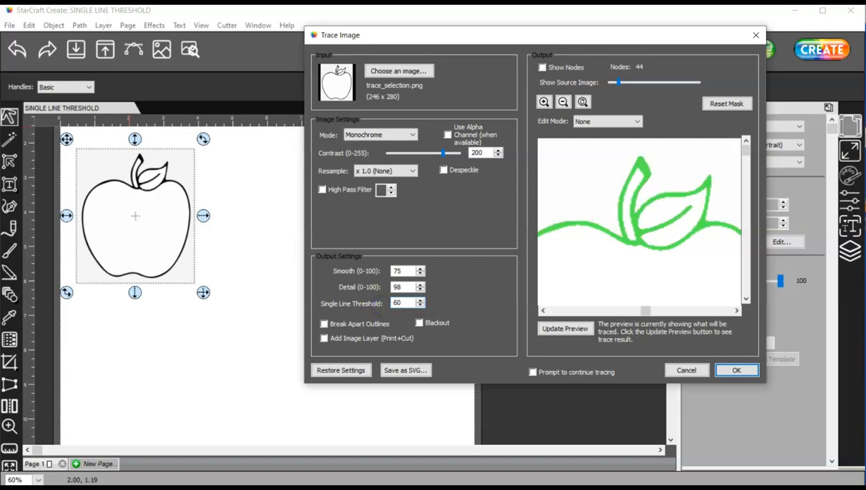
{"action": "left_click", "coordinate": [570, 328]}
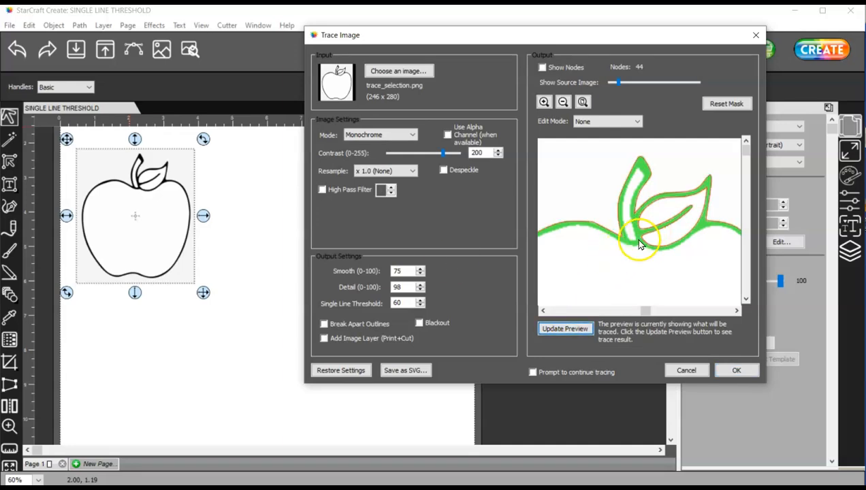
- Lower the Single Line Threshold to 50, then try 52, updating the apple's trace preview for each value
{"action": "double_click", "coordinate": [399, 303]}
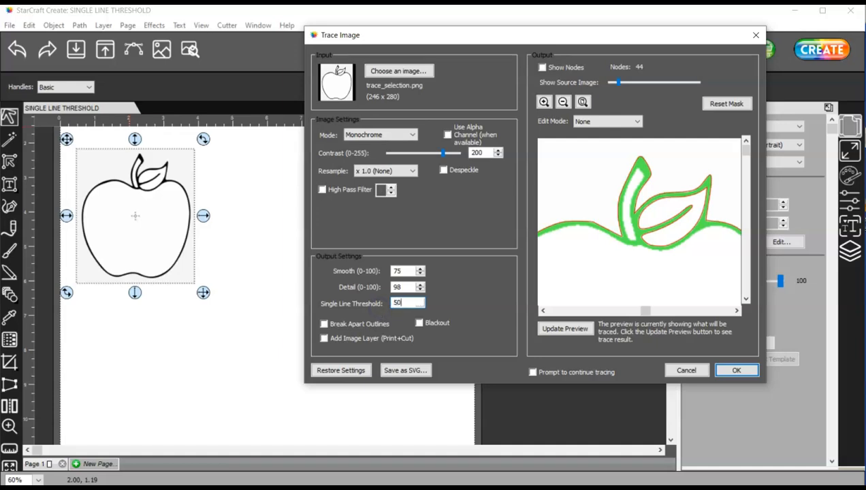
{"action": "left_click", "coordinate": [572, 330]}
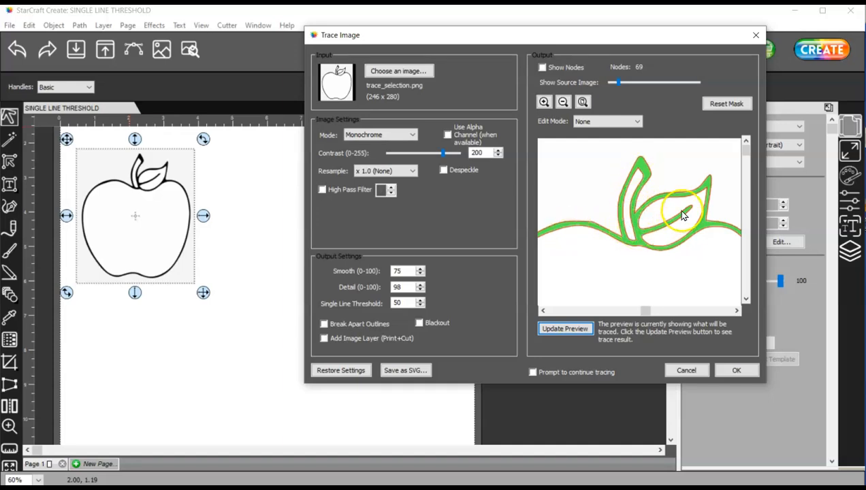
{"action": "double_click", "coordinate": [403, 303]}
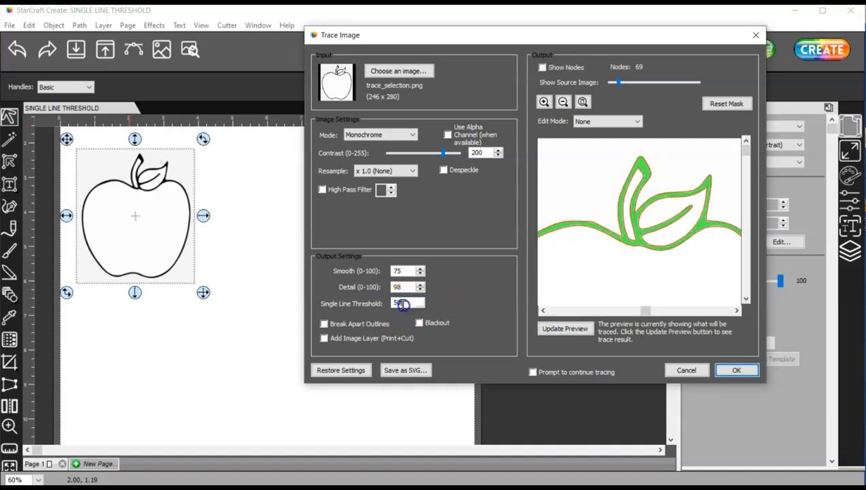
{"action": "type", "text": "52"}
{"action": "left_click", "coordinate": [590, 329]}
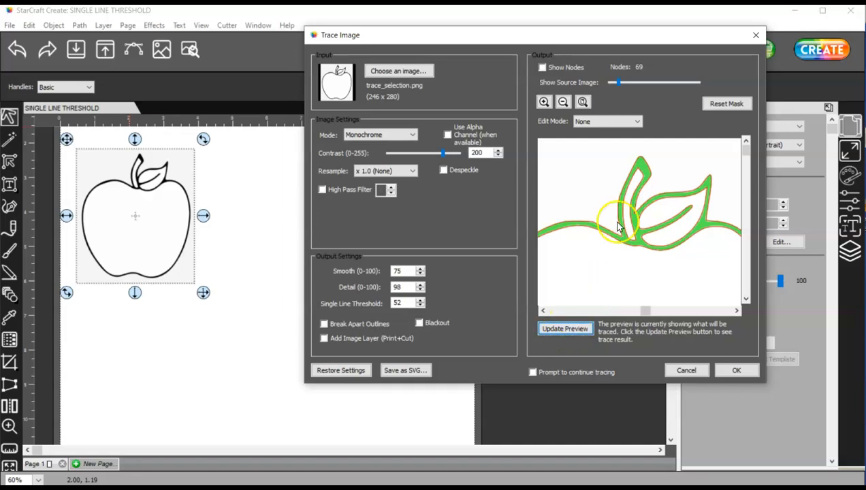
- Raise the Single Line Threshold to 55 and 60, updating the trace preview of the apple's stem and leaf each time
{"action": "left_click", "coordinate": [412, 301]}
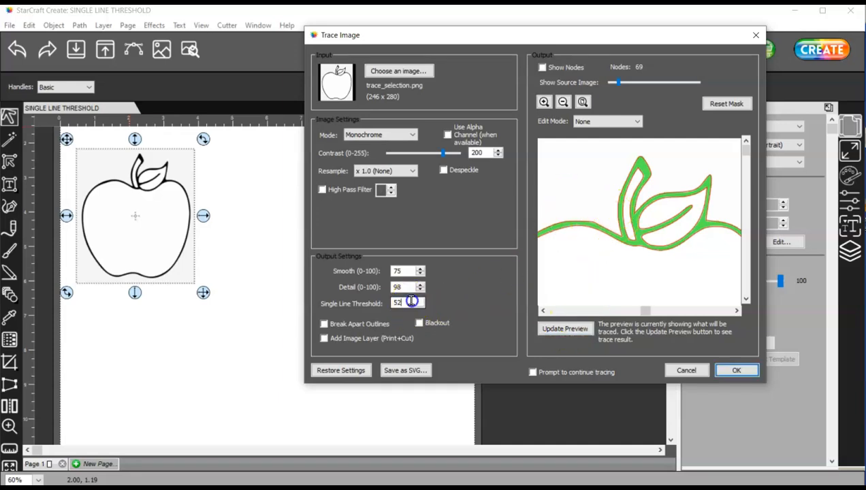
{"action": "left_click", "coordinate": [560, 329]}
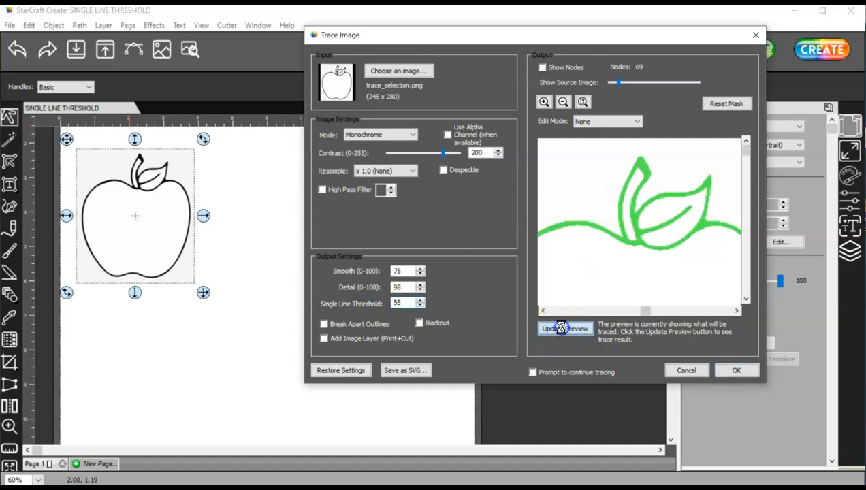
{"action": "left_click", "coordinate": [562, 329]}
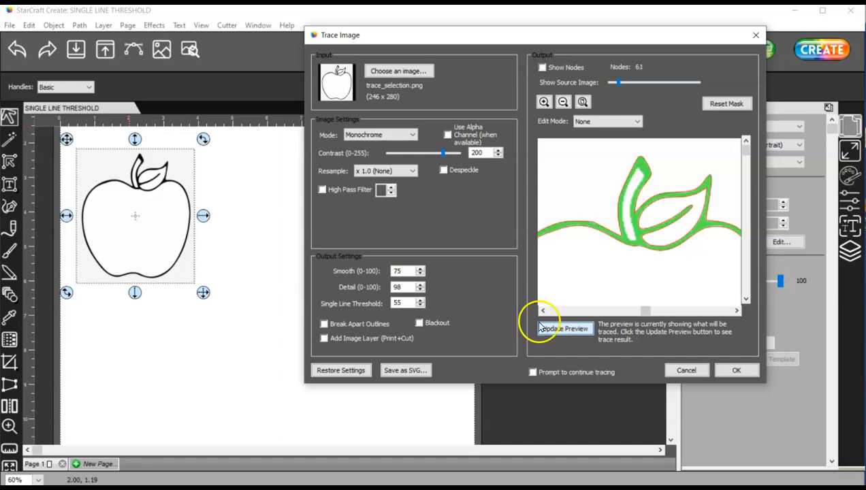
{"action": "left_click_drag", "start_coordinate": [406, 303], "coordinate": [378, 308]}
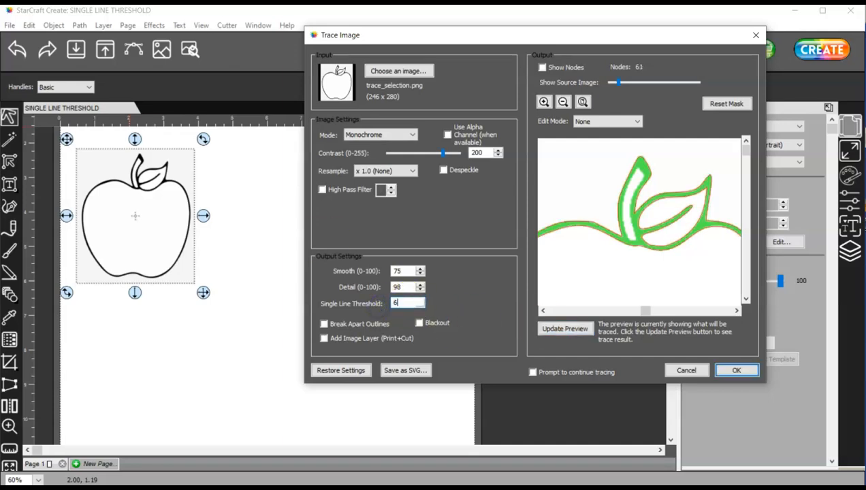
{"action": "left_click", "coordinate": [583, 329]}
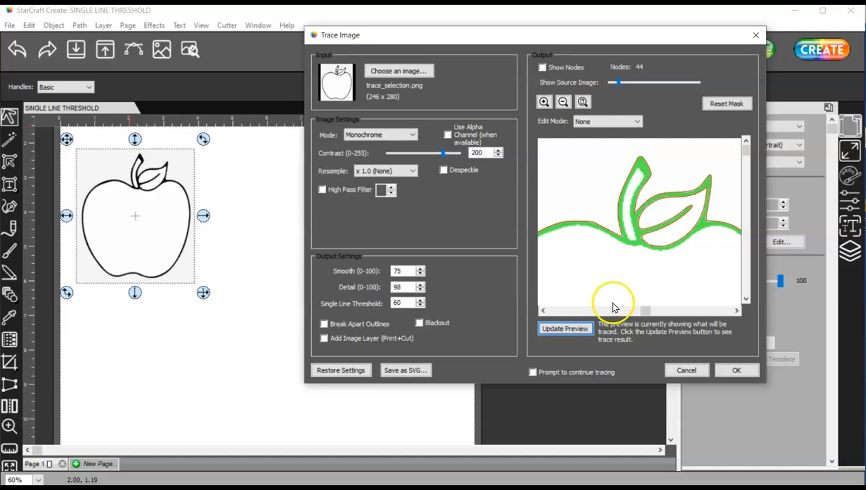
- Set the Single Line Threshold to 0 and update the apple's trace preview
{"action": "left_click_drag", "start_coordinate": [406, 303], "coordinate": [372, 304]}
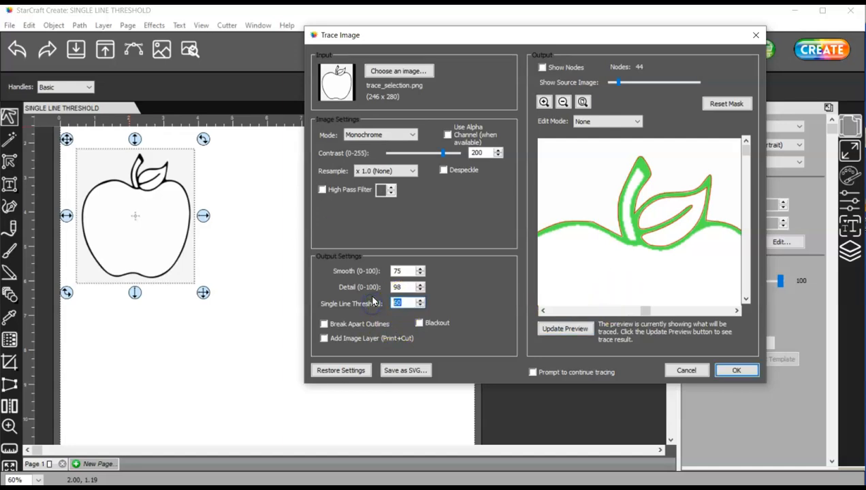
{"action": "type", "text": "0"}
{"action": "left_click", "coordinate": [565, 329]}
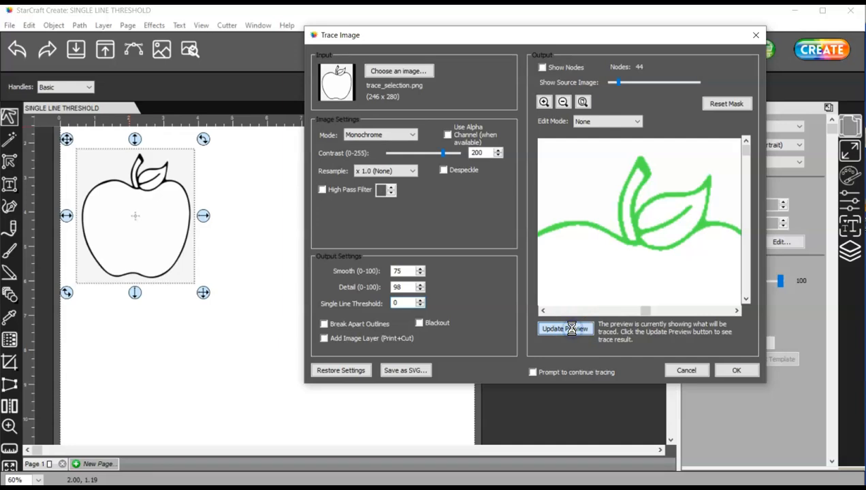